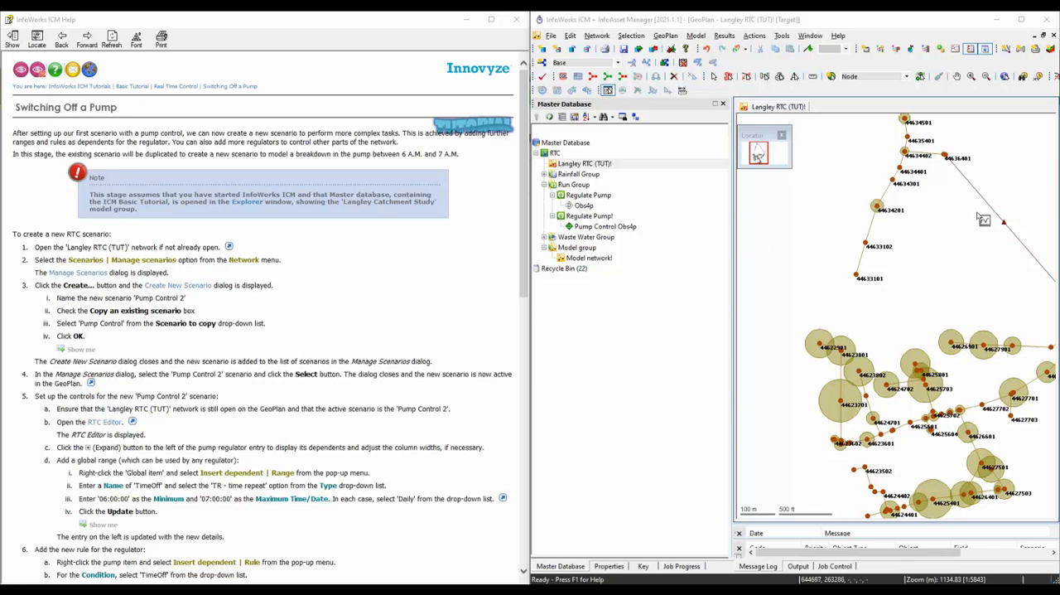
# Create a new scenario named Pump Control 2 as a copy of the existing Pump Control scenario.
pyautogui.moveTo(986, 227); pyautogui.dragTo(910, 265)
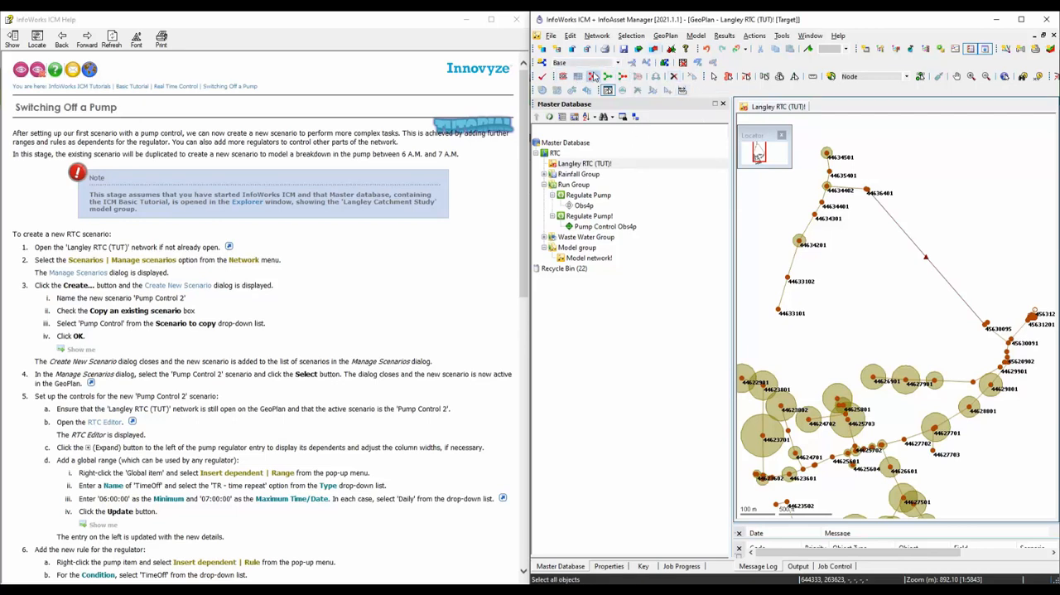
pyautogui.click(594, 38)
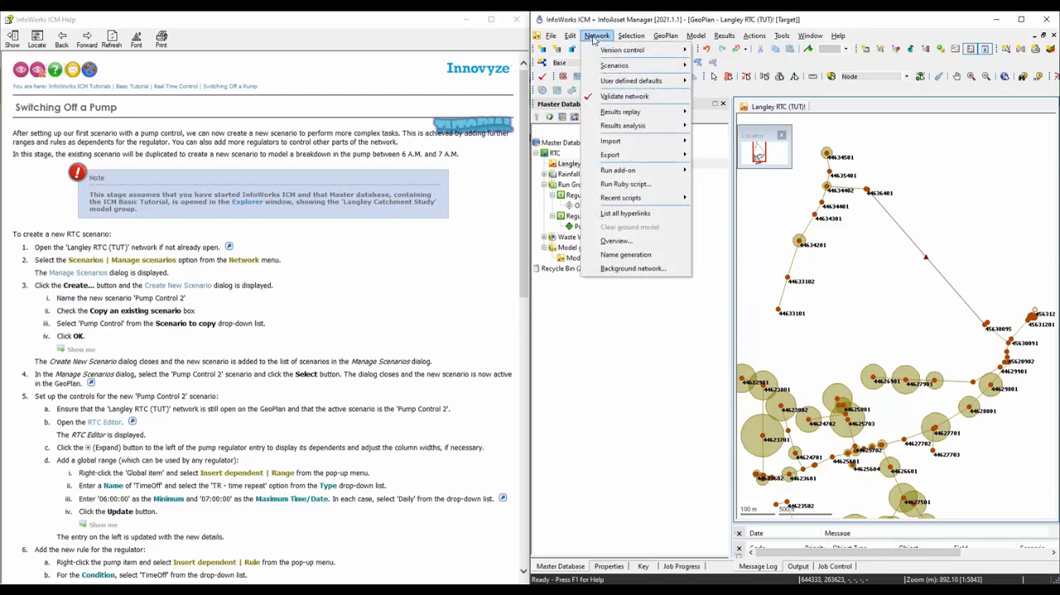
pyautogui.moveTo(657, 68)
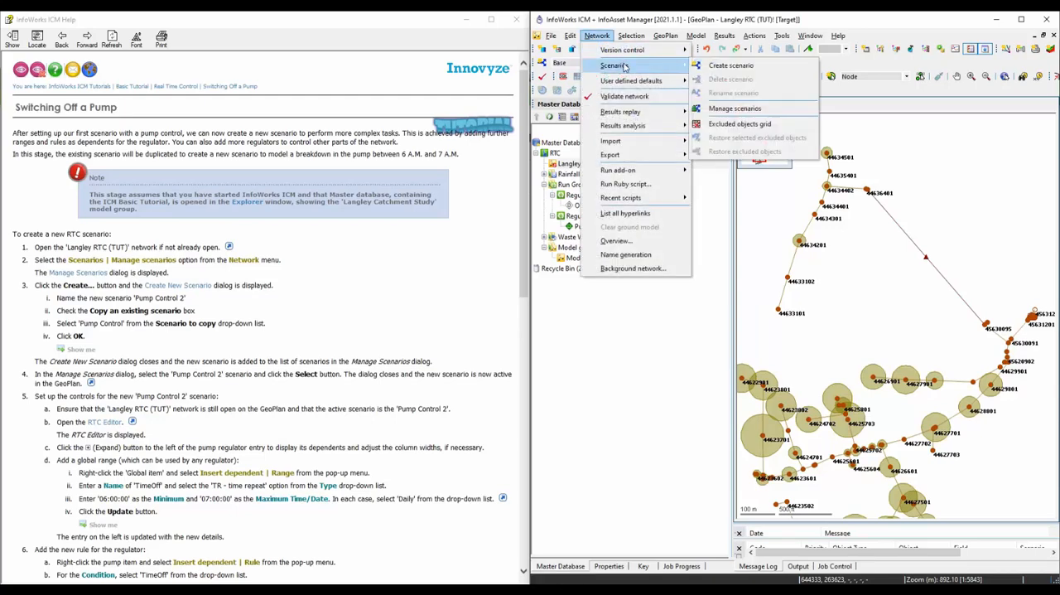
pyautogui.click(733, 67)
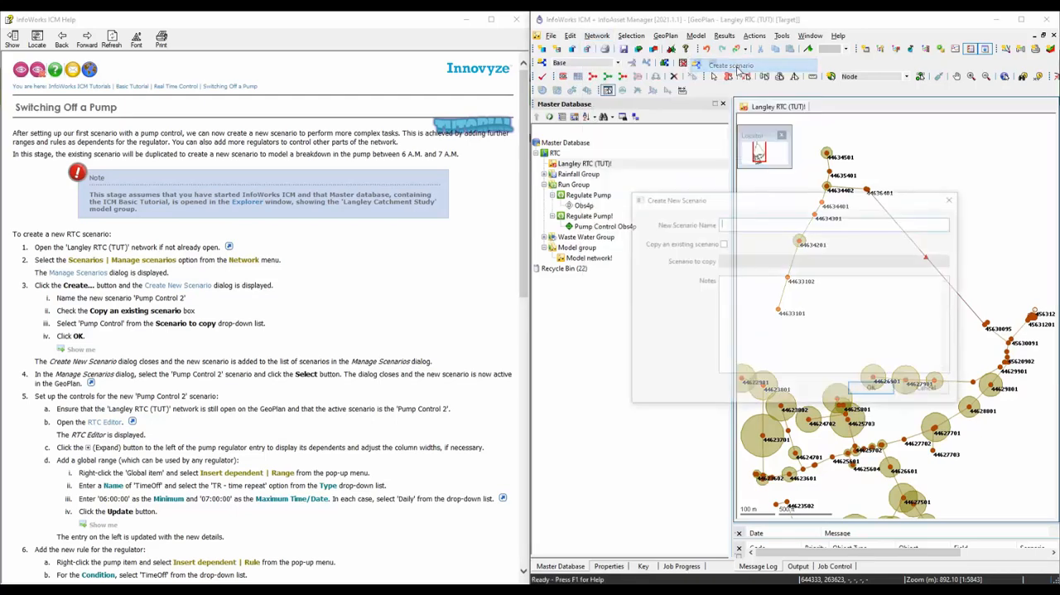
pyautogui.click(722, 242)
pyautogui.click(753, 261)
pyautogui.click(763, 274)
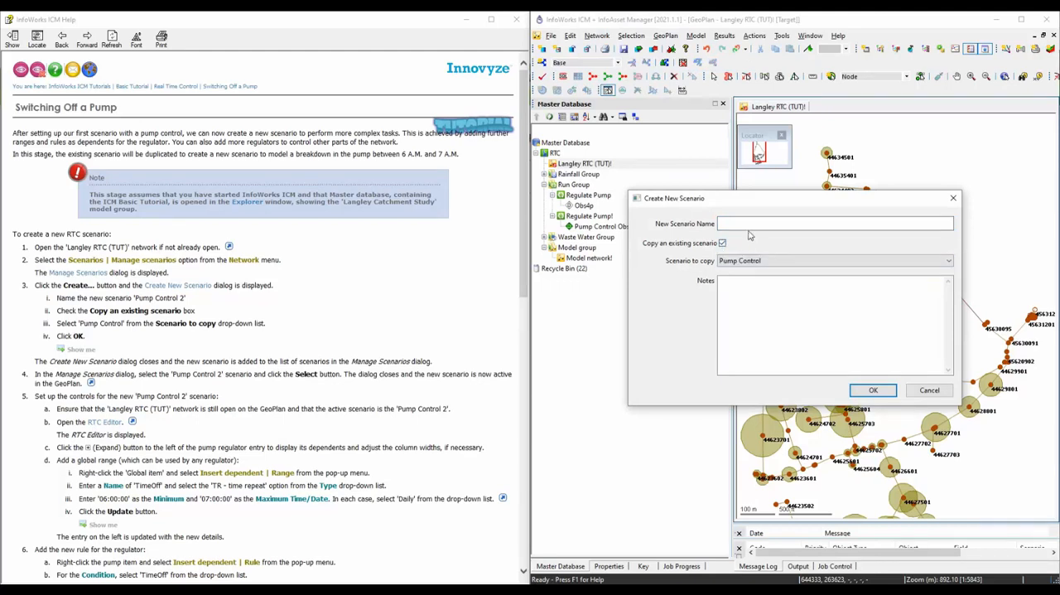
pyautogui.click(749, 224)
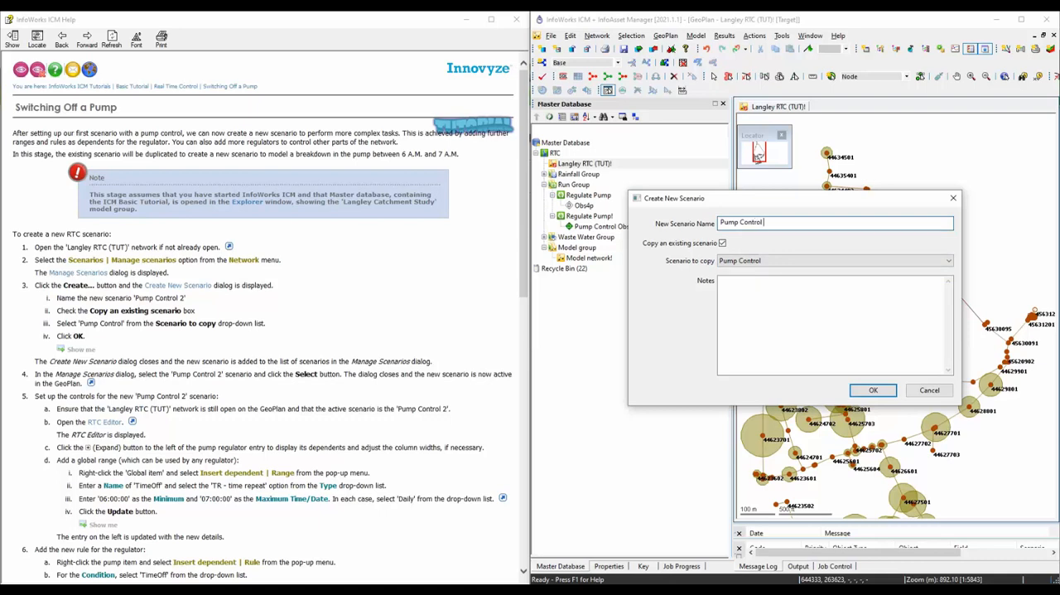
pyautogui.click(868, 389)
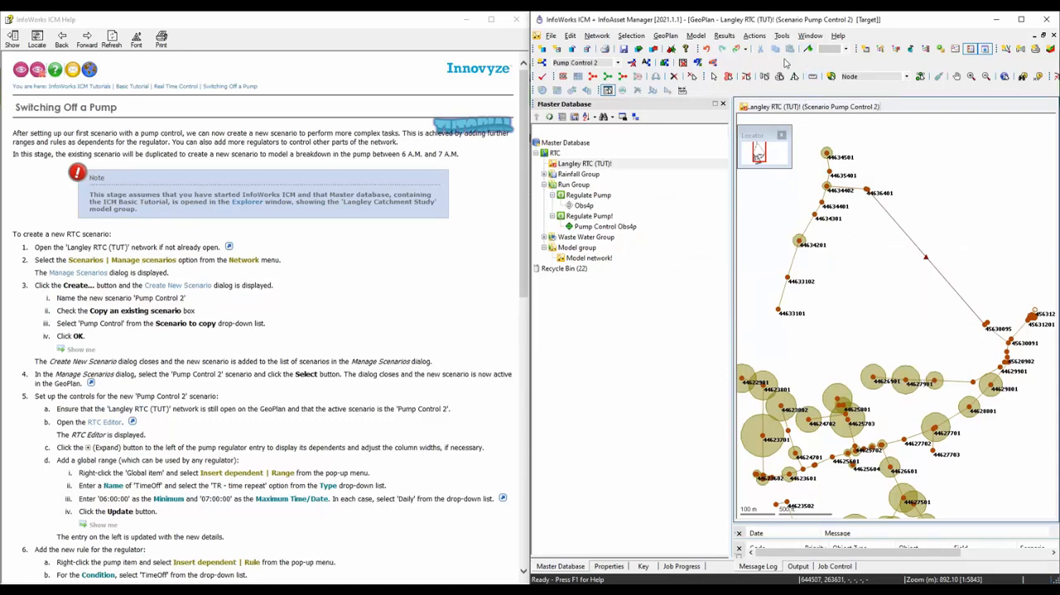
# Open the RTC editor for the network and expand the 44636499.1 pump regulator to show its dependents.
pyautogui.click(810, 35)
pyautogui.moveTo(853, 108)
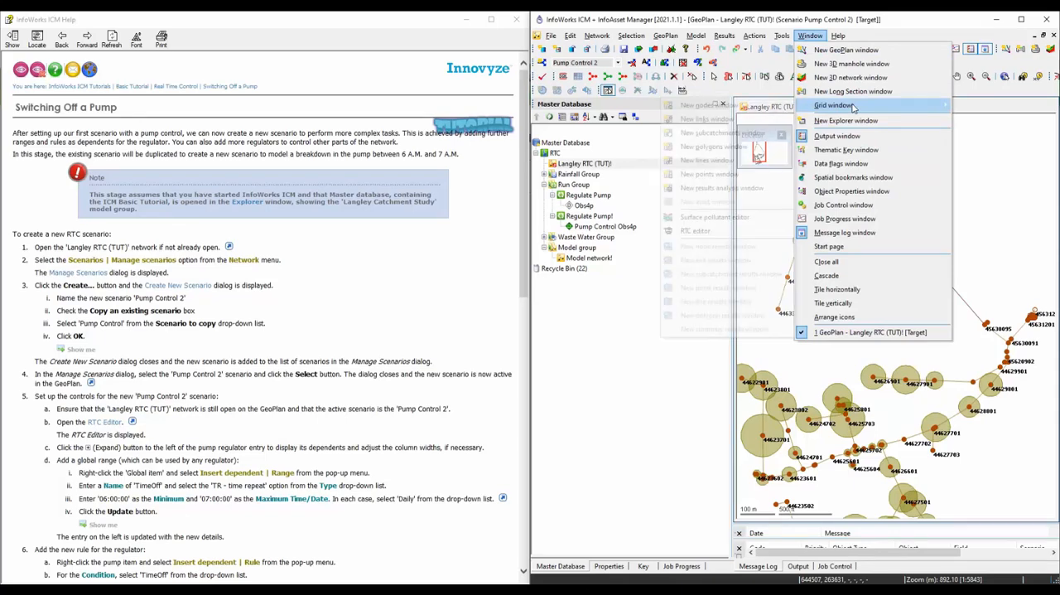
pyautogui.click(737, 234)
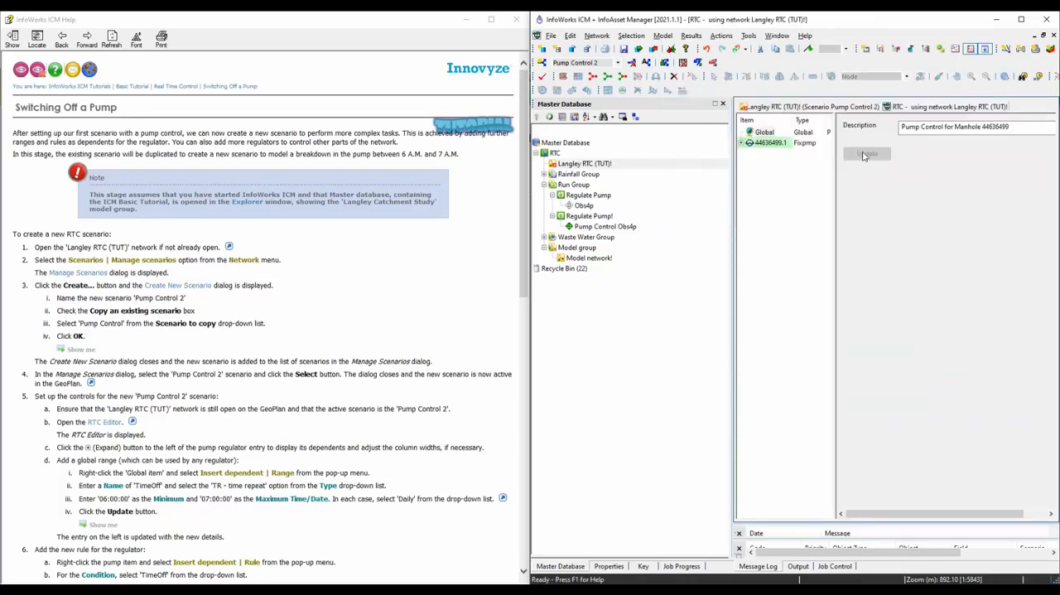
pyautogui.moveTo(834, 184); pyautogui.dragTo(872, 183)
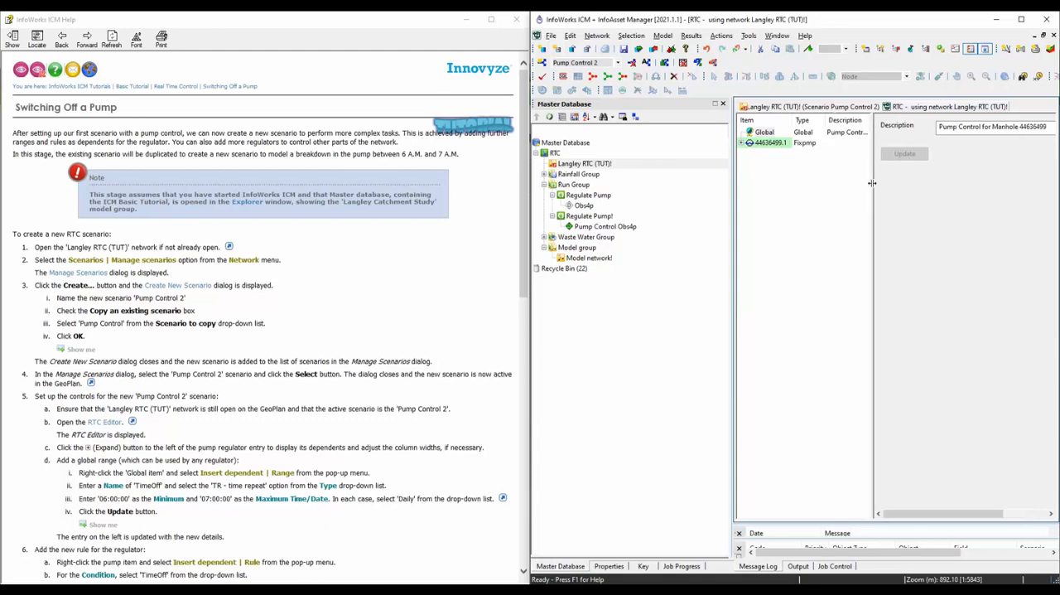
pyautogui.click(742, 143)
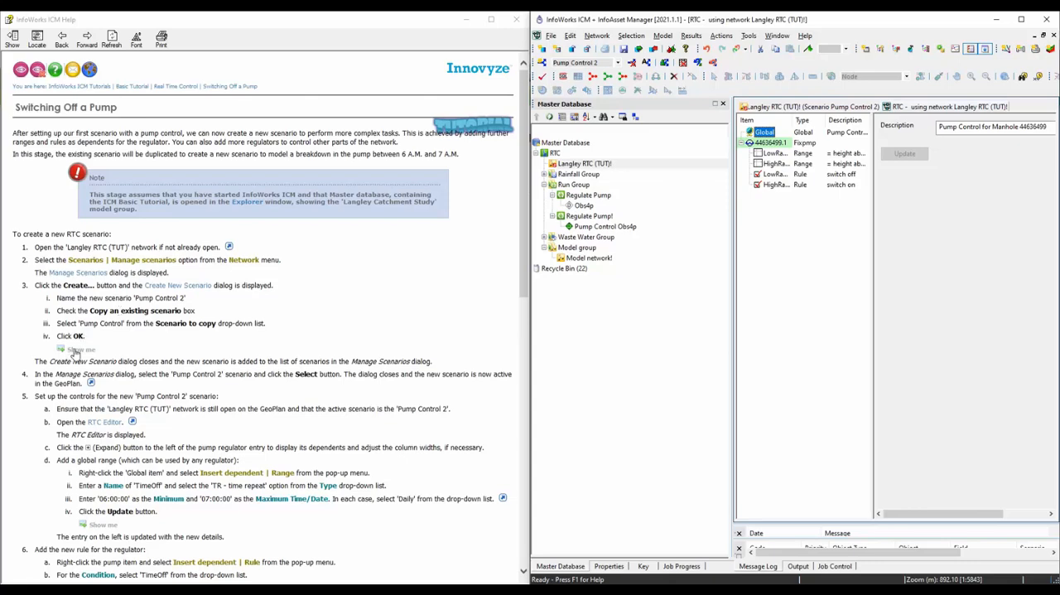
# Examine the tutorial's instructions and example images for the new scenario, the TimeOff range and the TimeOff rule.
pyautogui.click(73, 351)
pyautogui.scroll(-3, 153, 388)
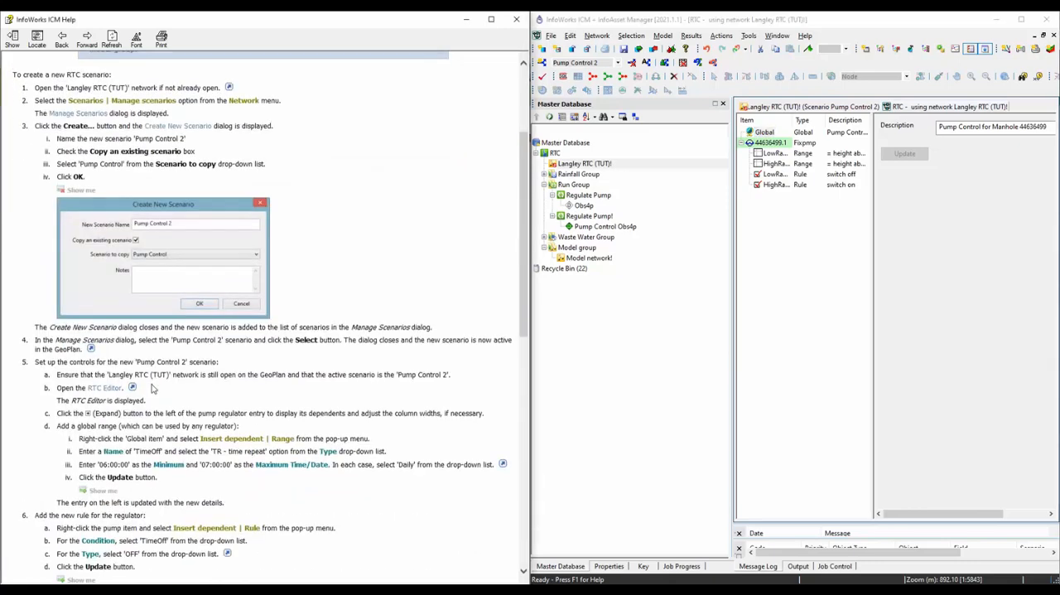
pyautogui.scroll(-2, 152, 388)
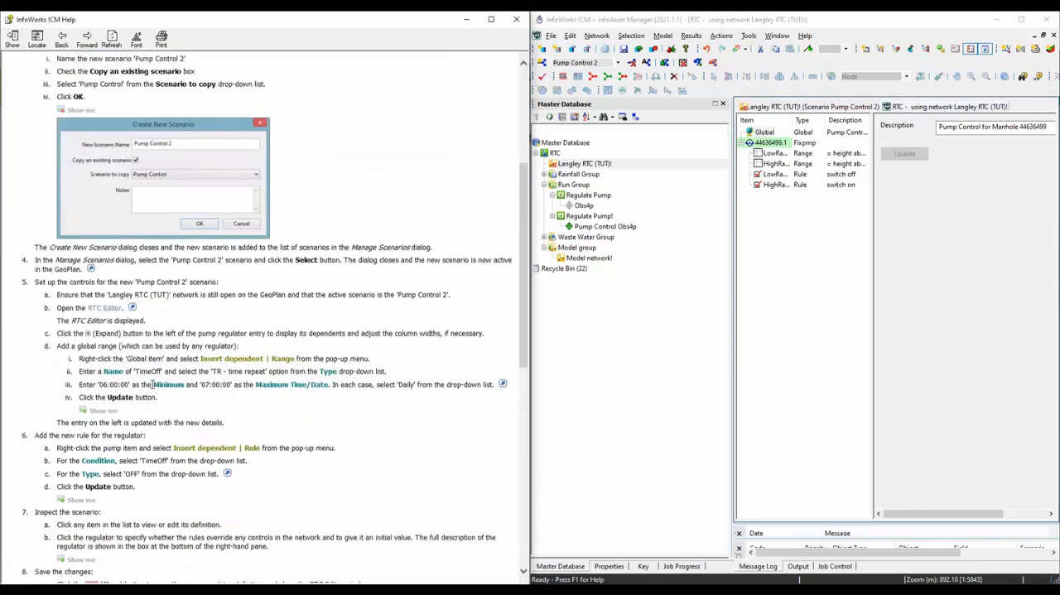
pyautogui.click(106, 411)
pyautogui.scroll(-4, 108, 398)
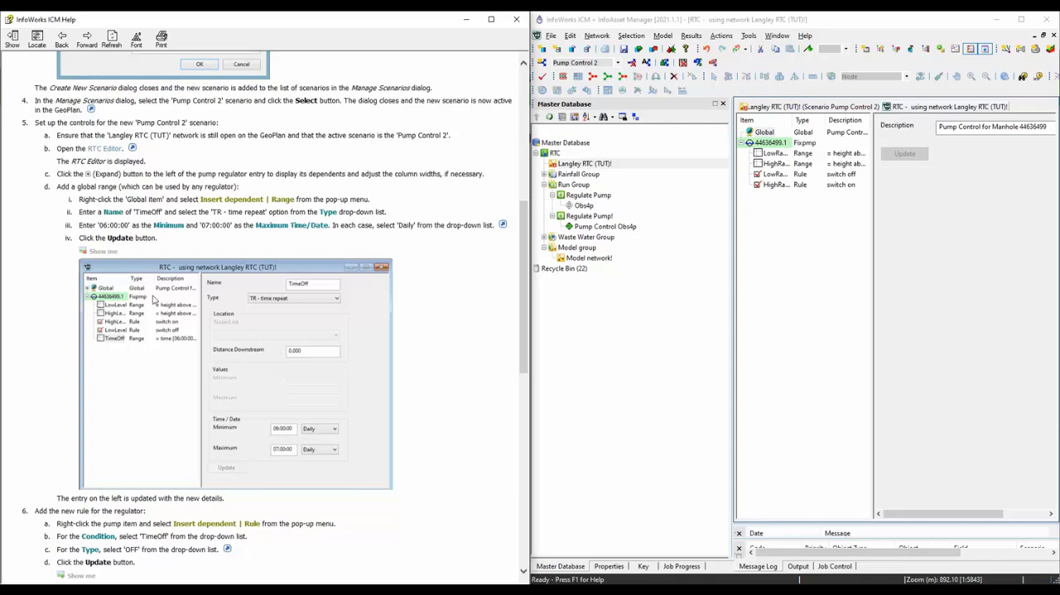
pyautogui.scroll(-5, 143, 278)
pyautogui.click(86, 338)
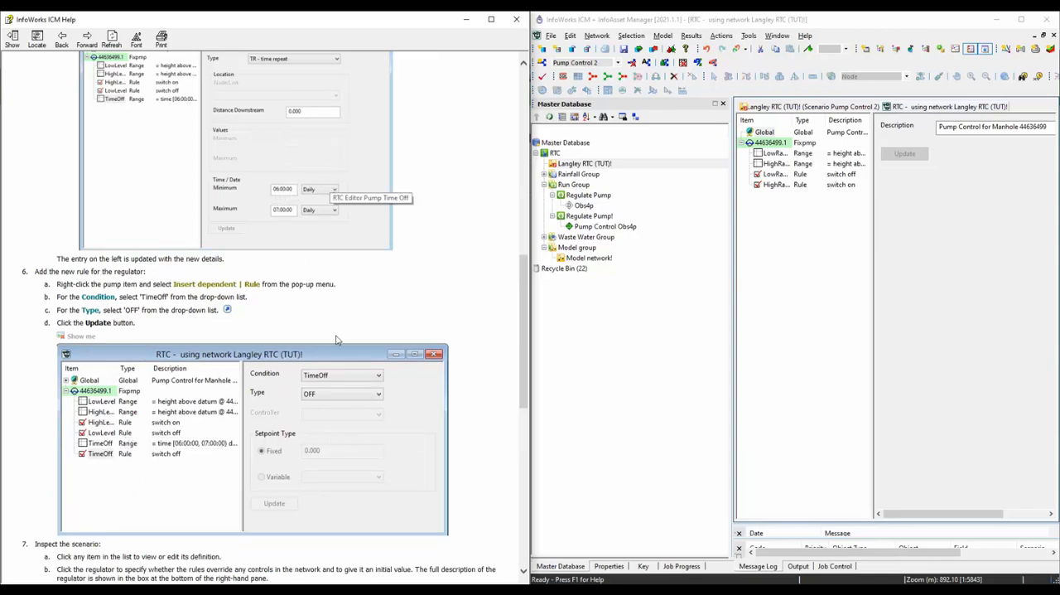
pyautogui.scroll(-1, 329, 379)
pyautogui.scroll(5, 330, 379)
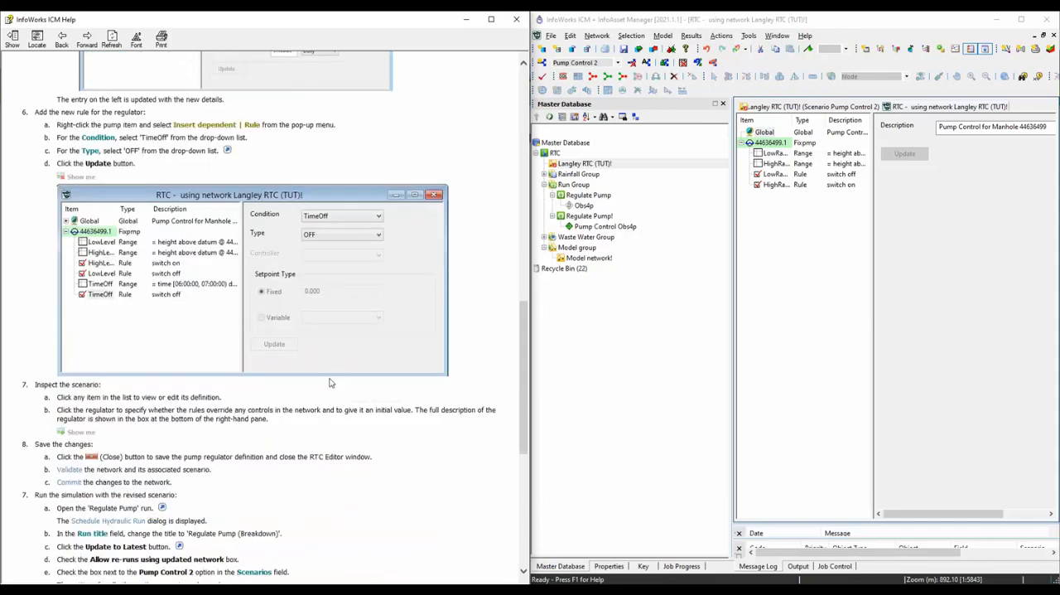
pyautogui.scroll(1, 330, 363)
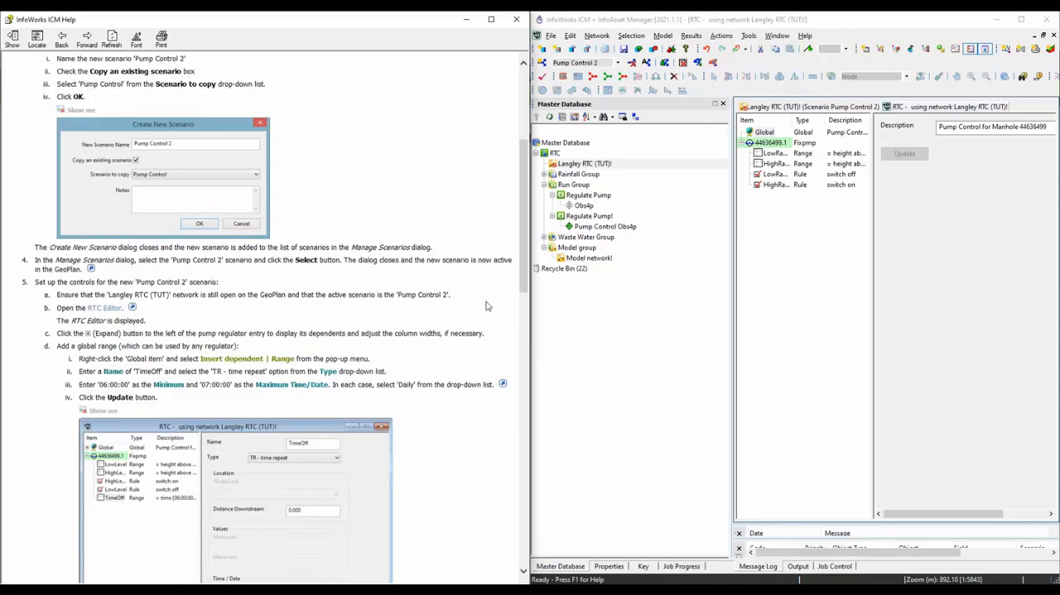
# Insert a dependent range under the 44636499.1 pump regulator and name it TimeOff.
pyautogui.rightClick(766, 144)
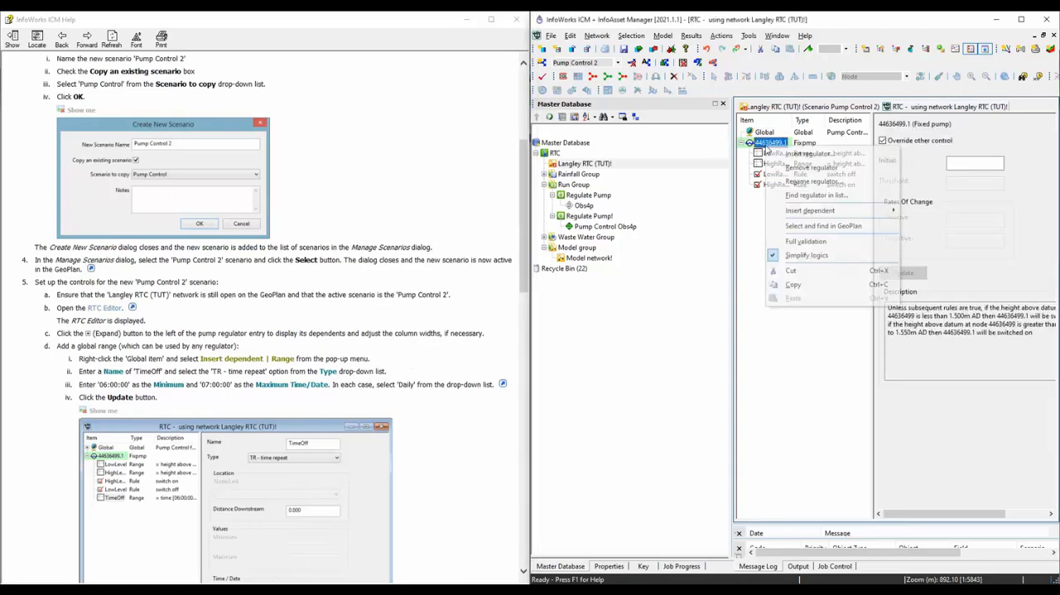
pyautogui.moveTo(803, 216)
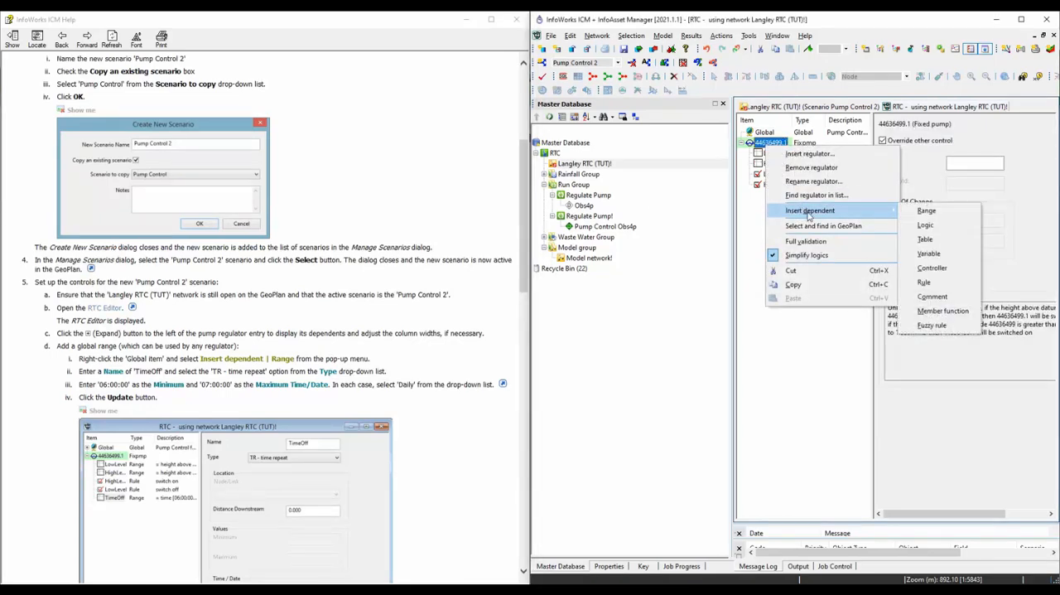
pyautogui.click(928, 212)
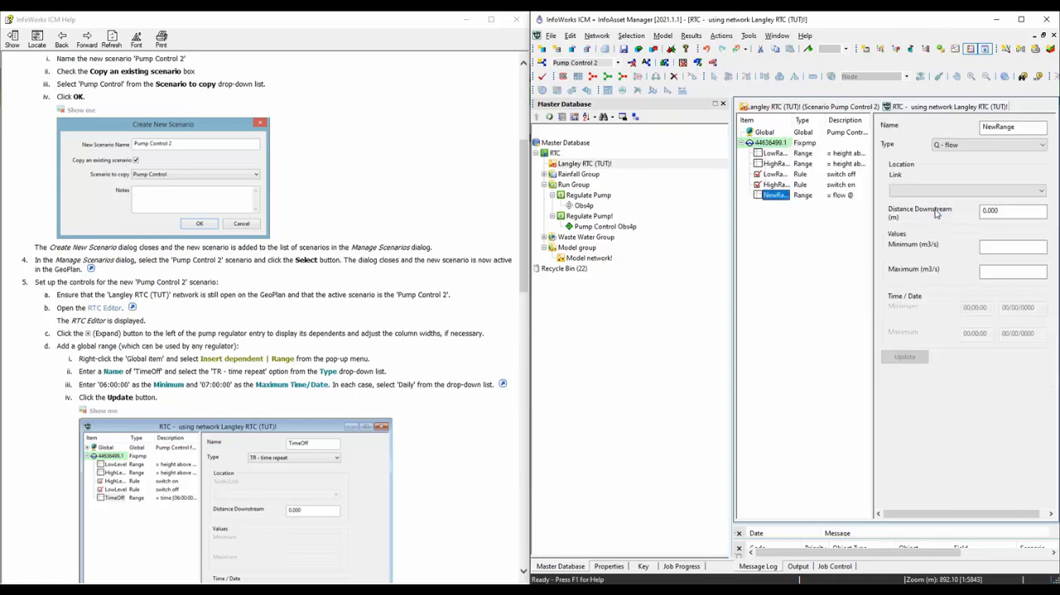
pyautogui.click(1014, 127)
pyautogui.doubleClick(1014, 127)
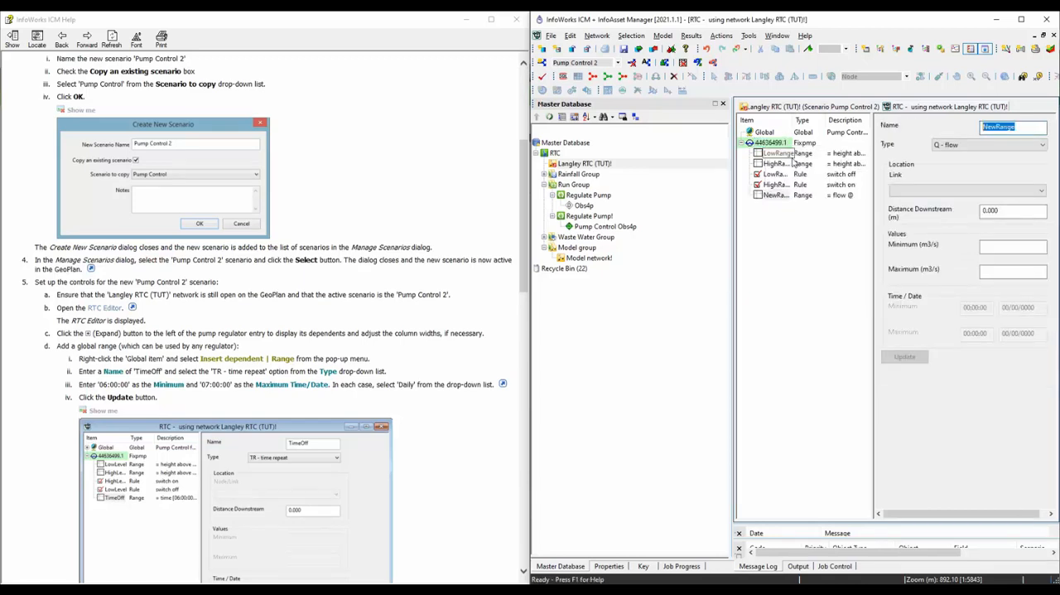
pyautogui.write('TimeOff')
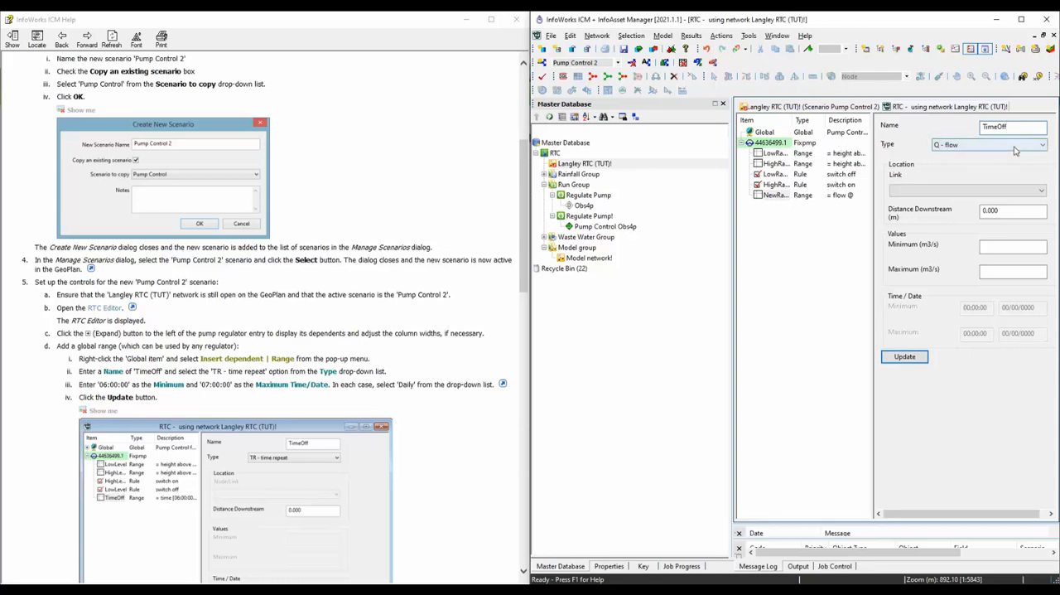
# Set the type of the TimeOff range to TR - time repeat.
pyautogui.click(1017, 146)
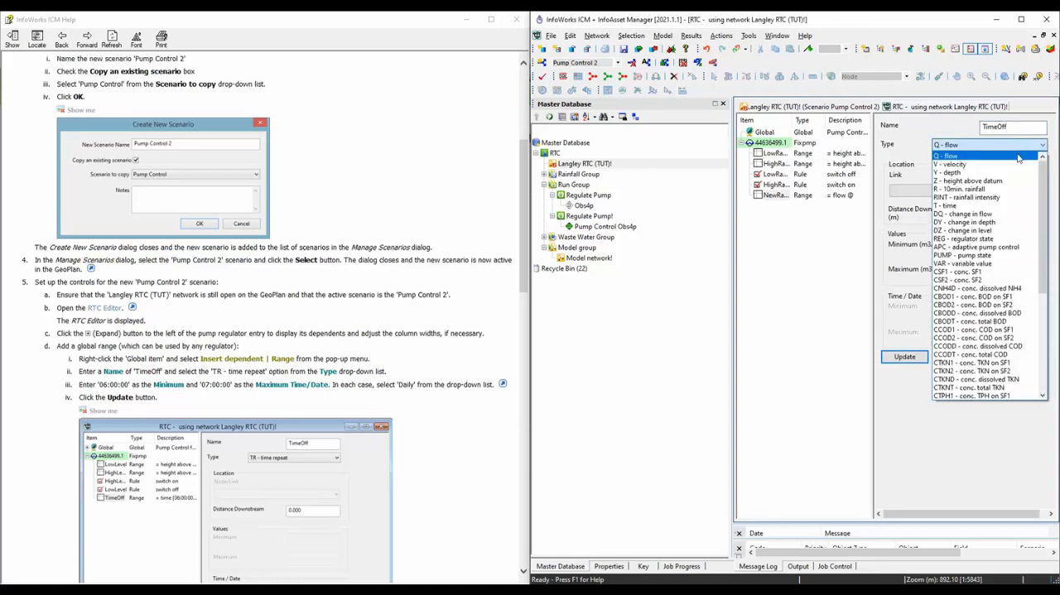
pyautogui.press('t')
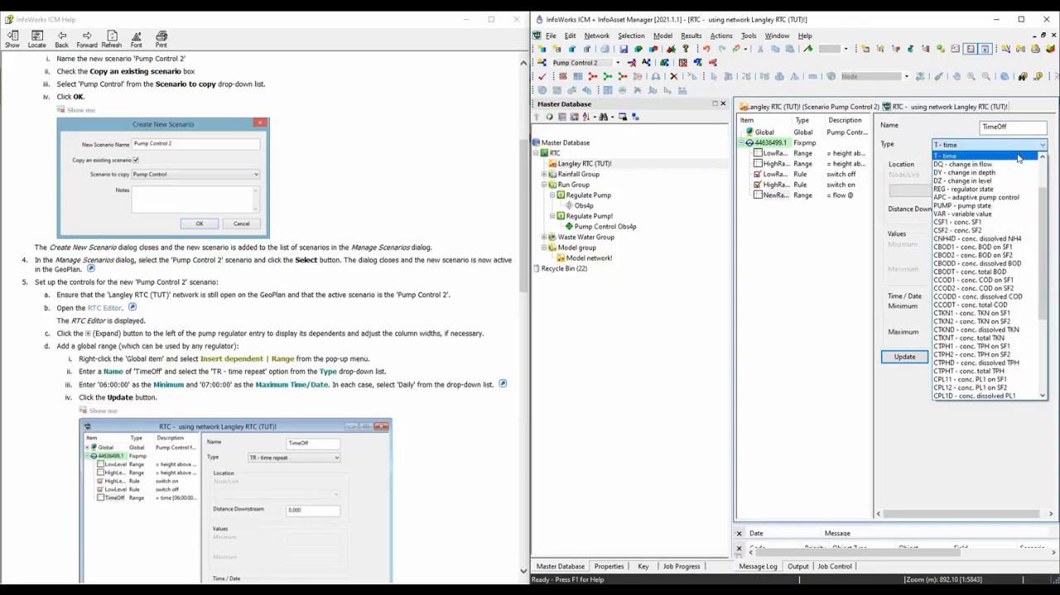
pyautogui.press('t')
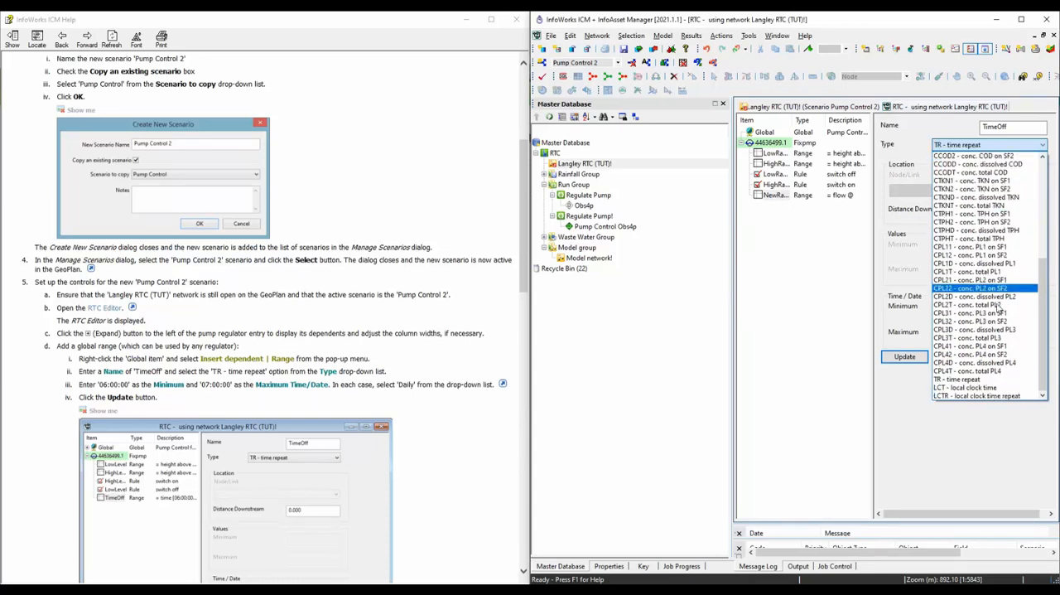
pyautogui.click(990, 379)
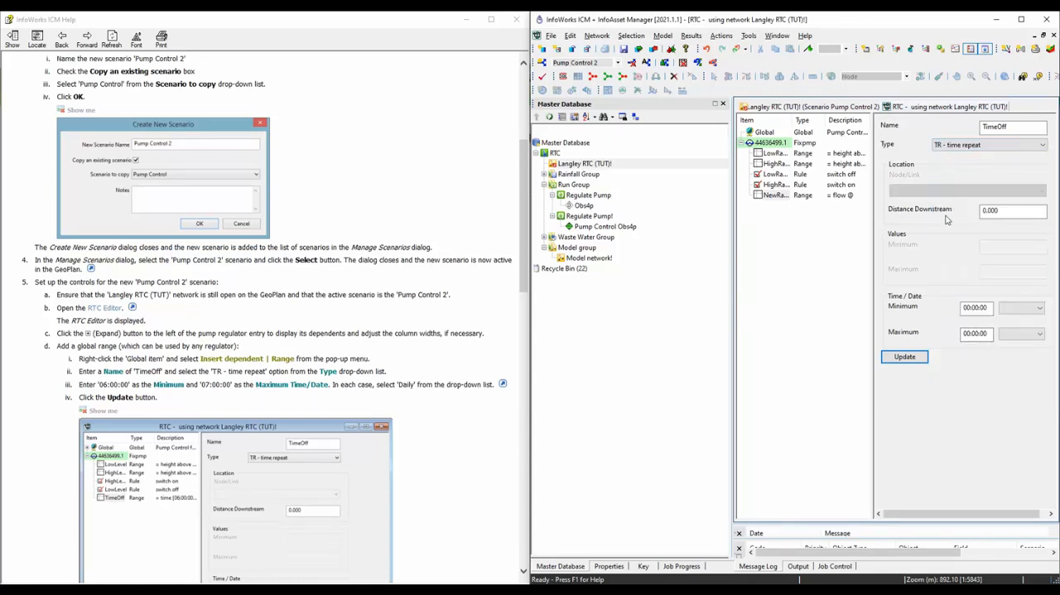
# Set the TimeOff range to a minimum of 06:00:00 Daily and a maximum of 07:00:00 Daily, and update it.
pyautogui.click(1022, 308)
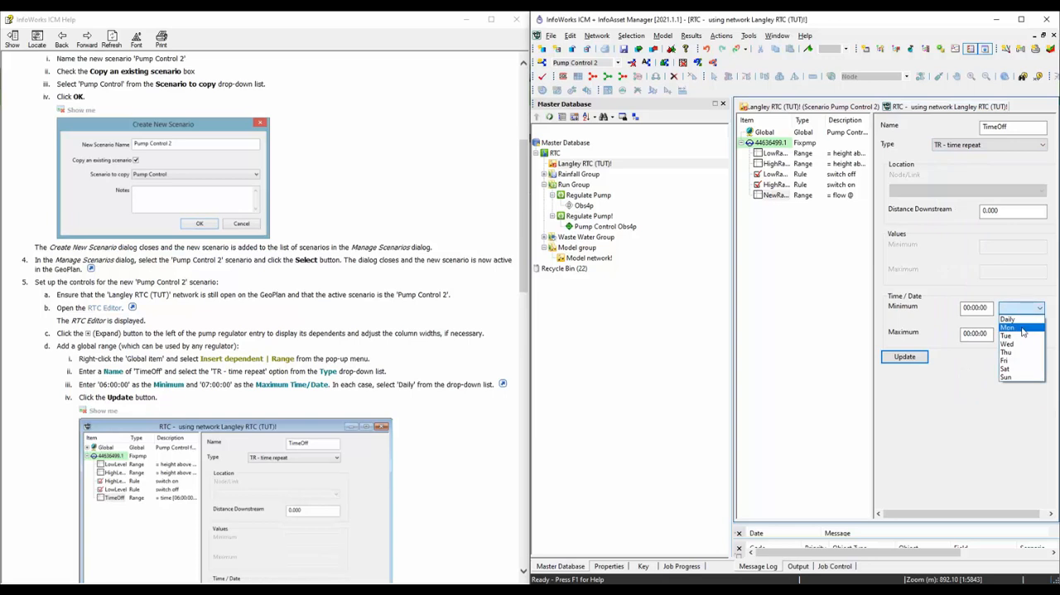
pyautogui.click(1022, 326)
pyautogui.click(1022, 332)
pyautogui.click(1023, 352)
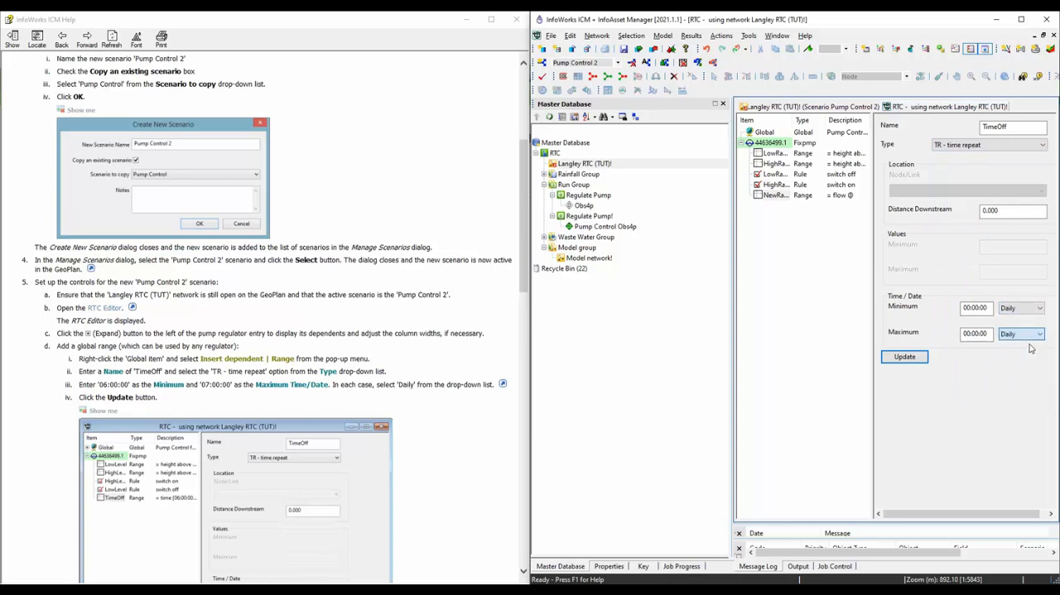
pyautogui.click(966, 307)
pyautogui.moveTo(971, 307); pyautogui.dragTo(944, 308)
pyautogui.moveTo(972, 334); pyautogui.dragTo(872, 341)
pyautogui.write('0')
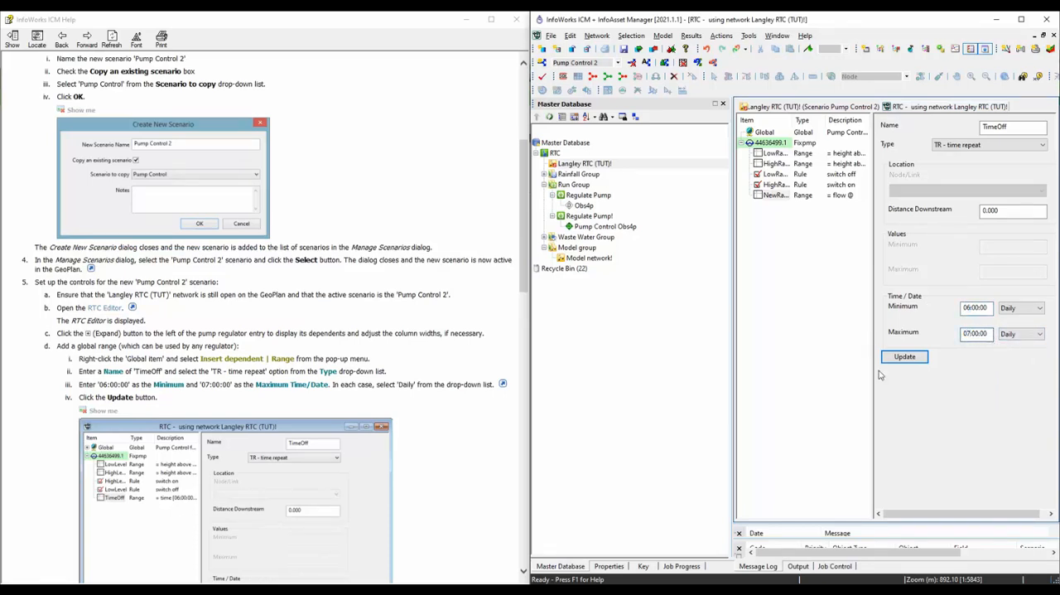
pyautogui.click(906, 357)
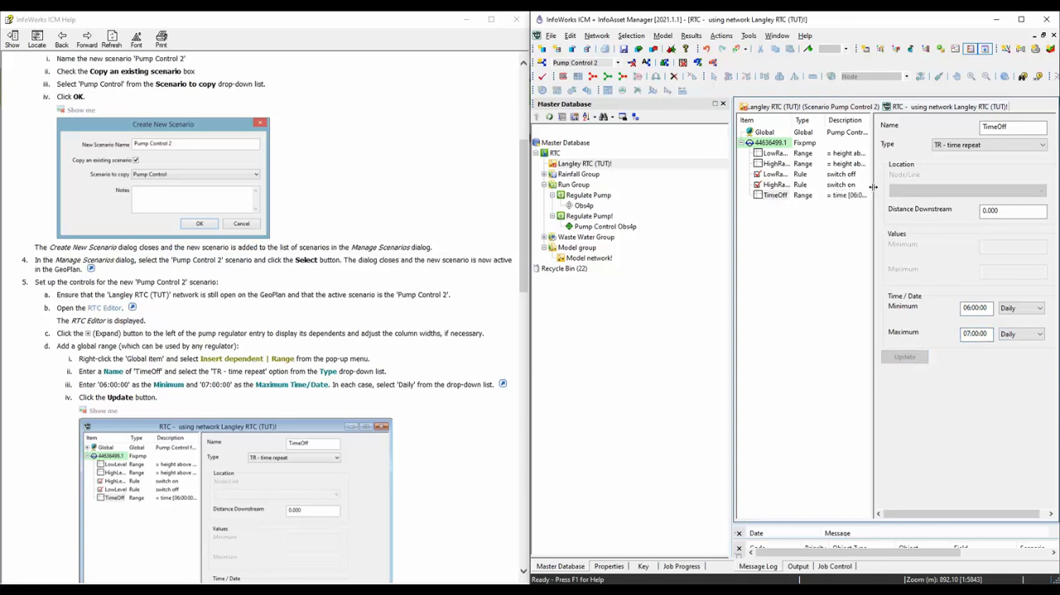
pyautogui.moveTo(874, 187); pyautogui.dragTo(957, 184)
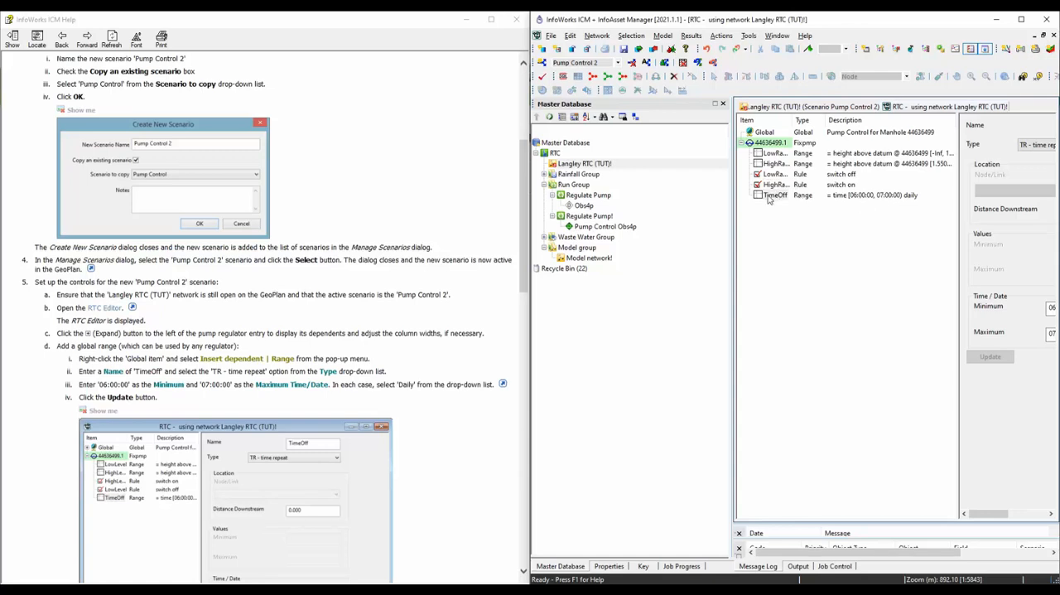
# Insert a dependent rule under the 44636499.1 pump regulator with condition TimeOff and type OFF, and update it.
pyautogui.click(762, 144)
pyautogui.rightClick(762, 145)
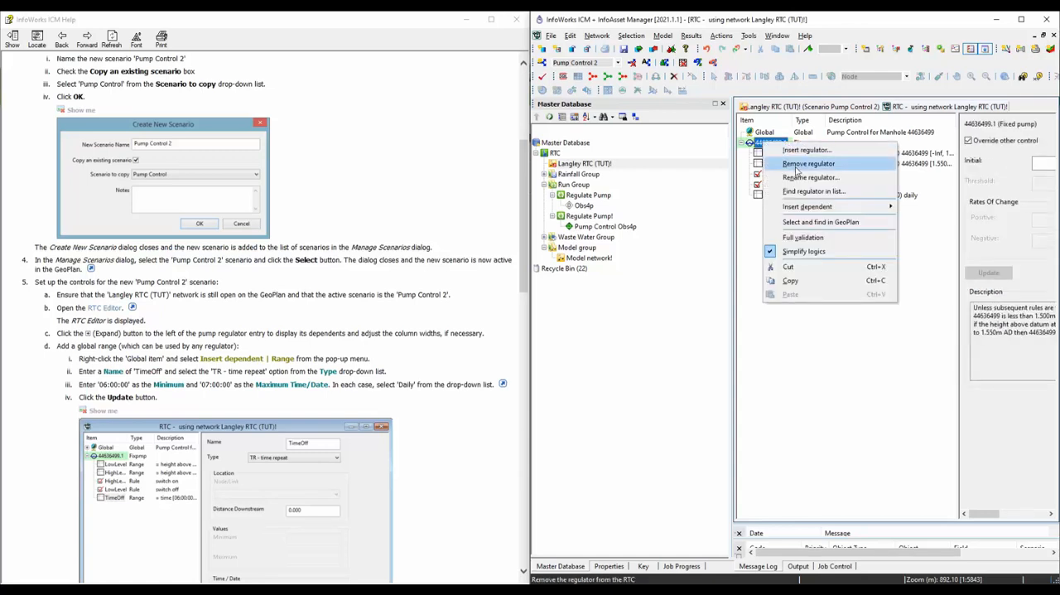
pyautogui.moveTo(807, 207)
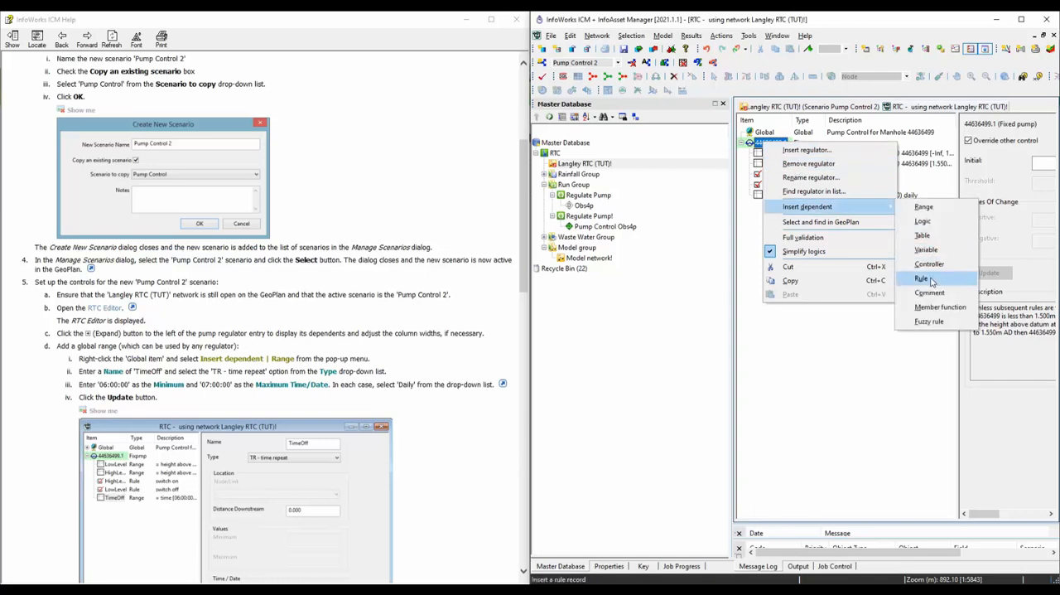
pyautogui.click(926, 280)
pyautogui.moveTo(957, 255); pyautogui.dragTo(886, 274)
pyautogui.click(999, 129)
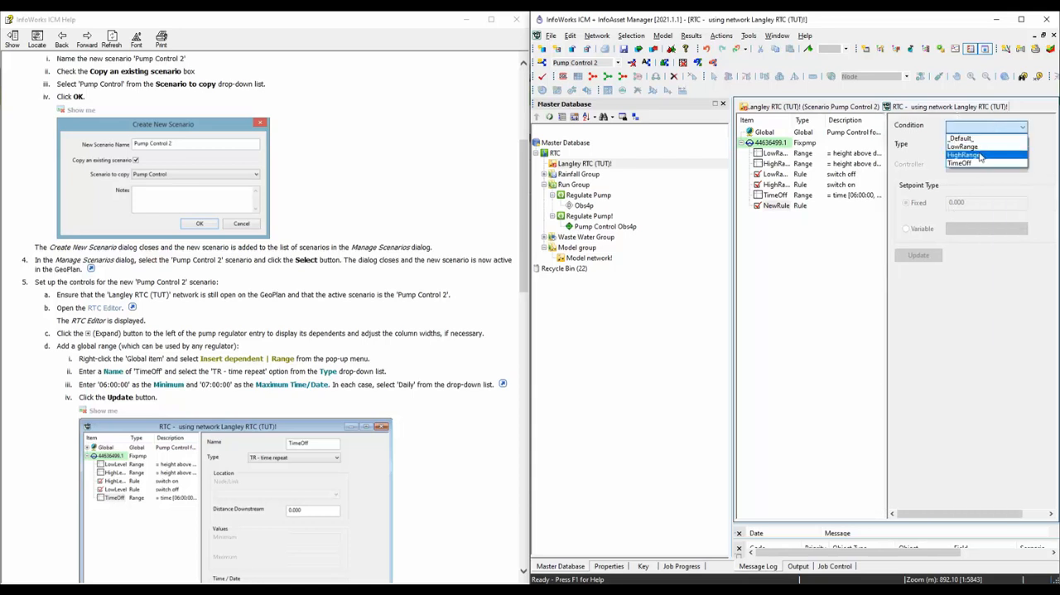
pyautogui.click(1004, 146)
pyautogui.click(1004, 145)
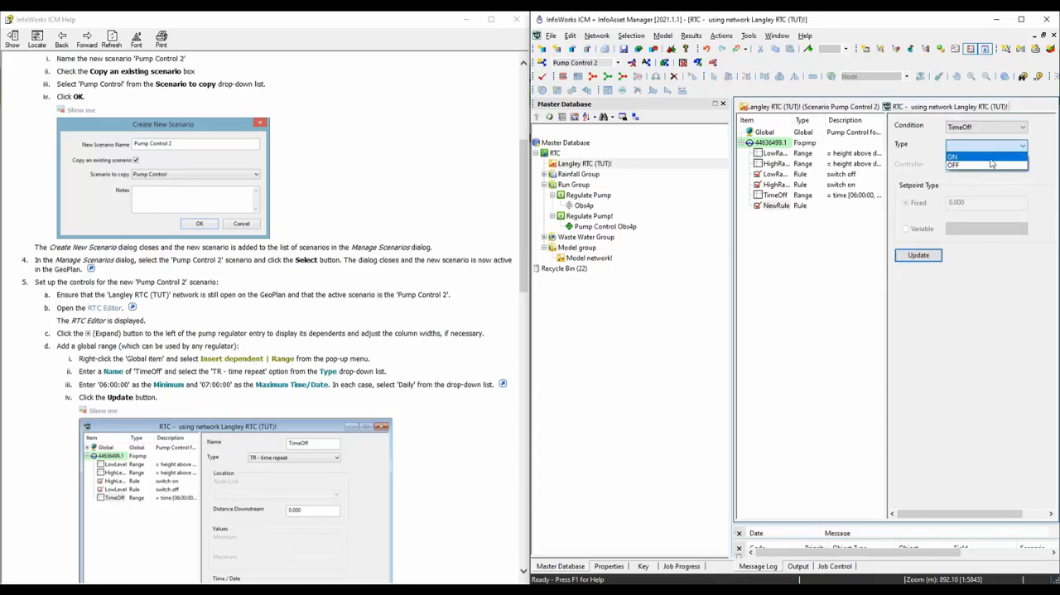
pyautogui.click(990, 166)
pyautogui.click(932, 258)
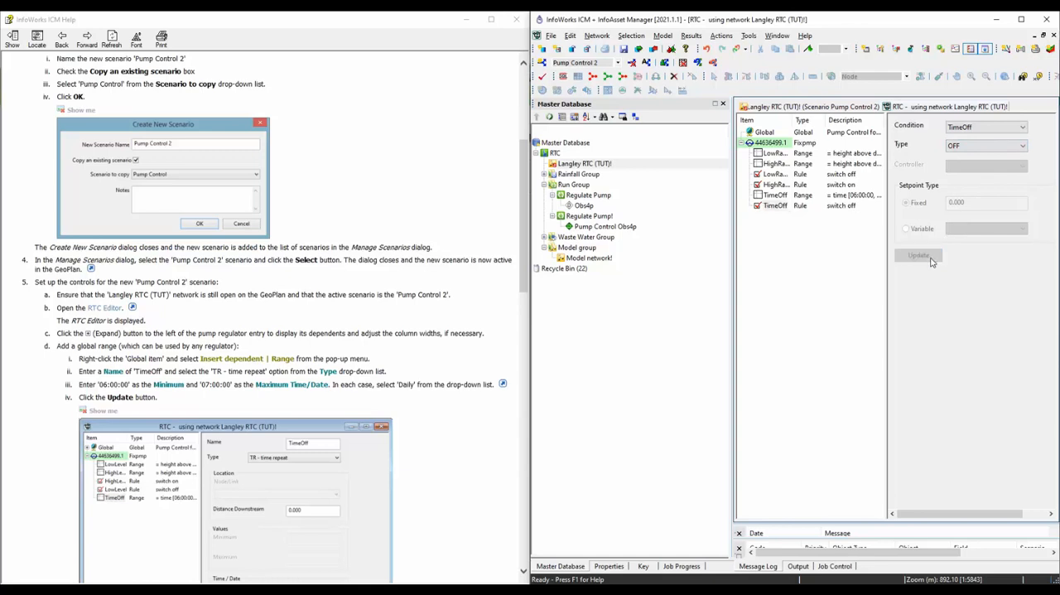
# Review the written control description of regulator 44636499.1, and close the RTC editor.
pyautogui.click(769, 144)
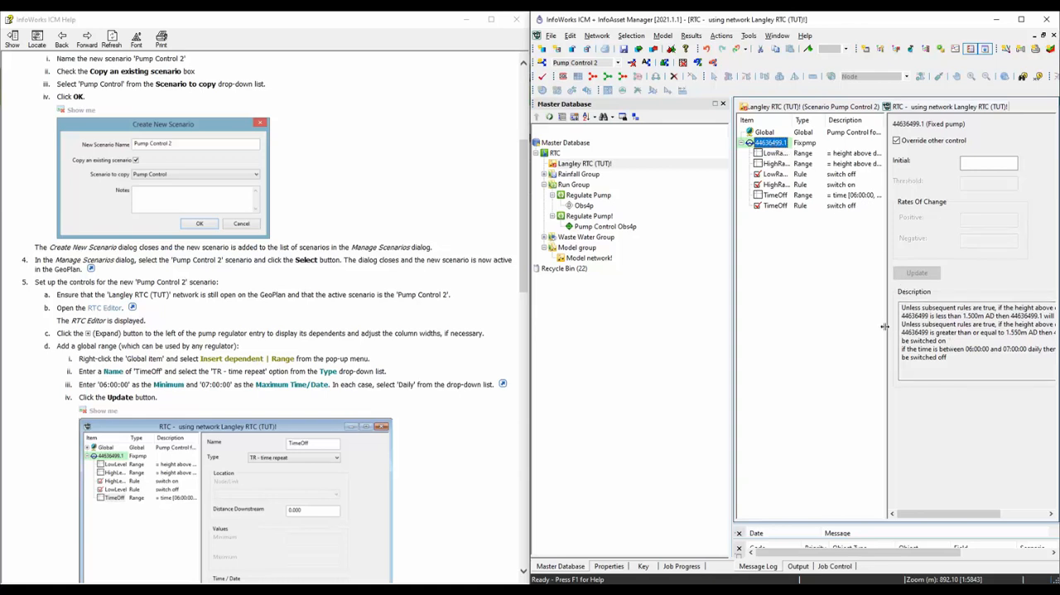
pyautogui.moveTo(885, 329); pyautogui.dragTo(795, 360)
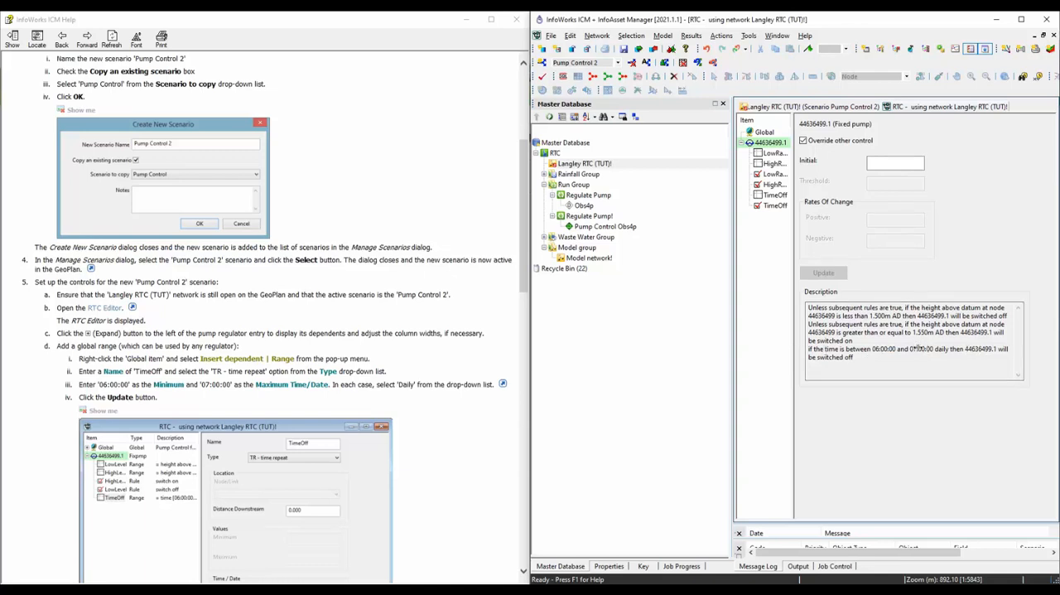
pyautogui.rightClick(1003, 108)
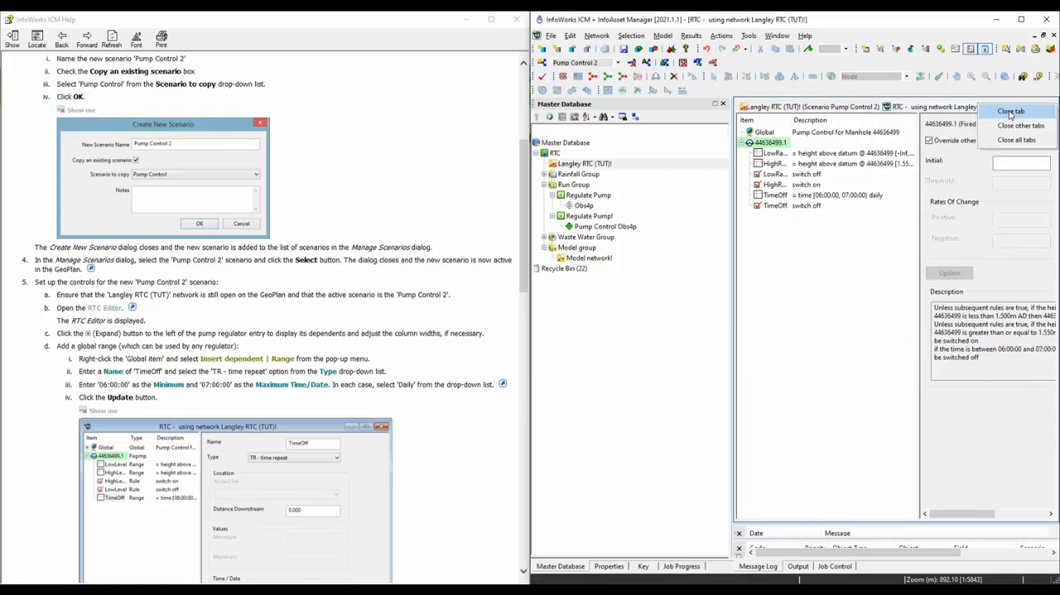
pyautogui.click(1010, 112)
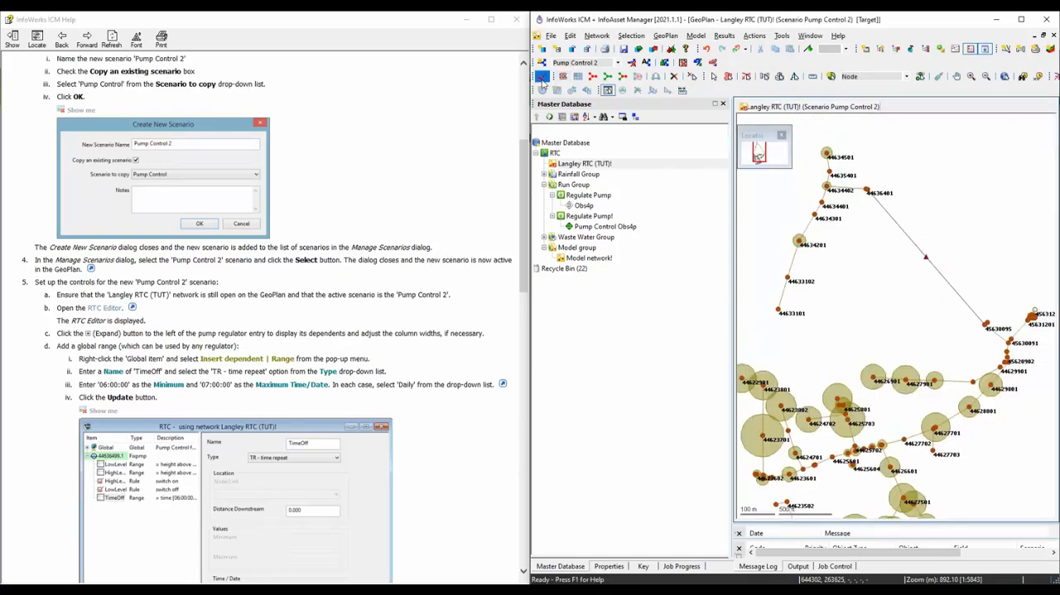
# Validate the Pump Control 2 scenario and commit the network with a comment on the added time, without validating the Base scenario.
pyautogui.click(543, 77)
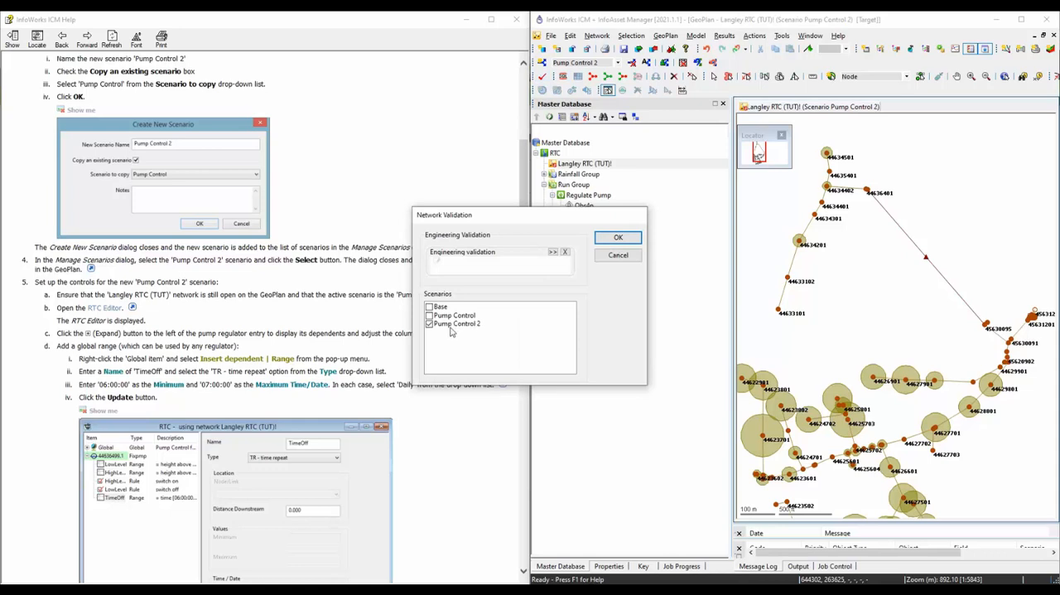
pyautogui.click(618, 238)
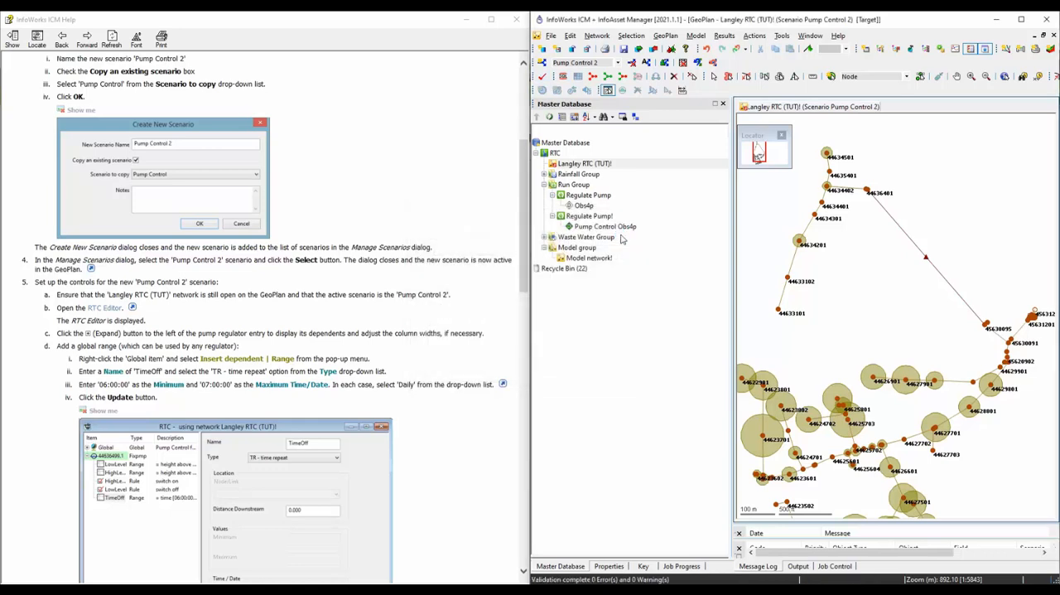
pyautogui.click(625, 49)
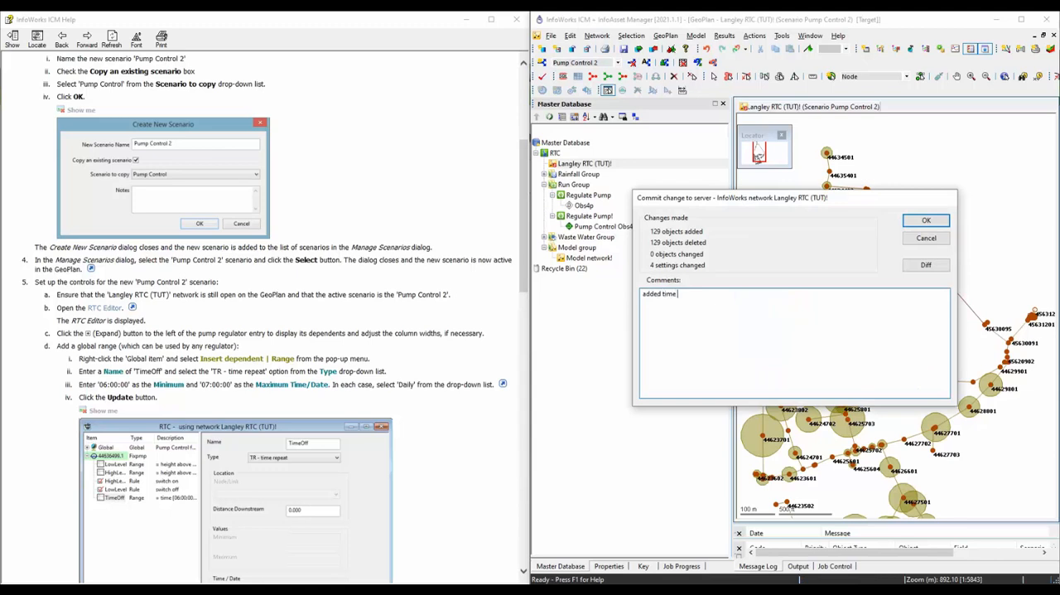
pyautogui.click(924, 221)
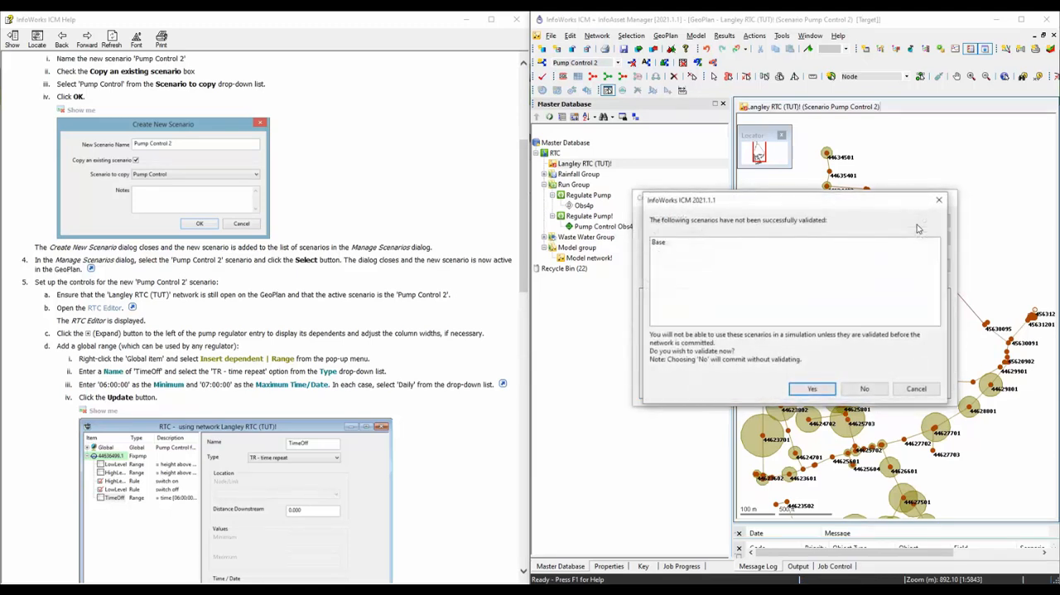
pyautogui.click(860, 390)
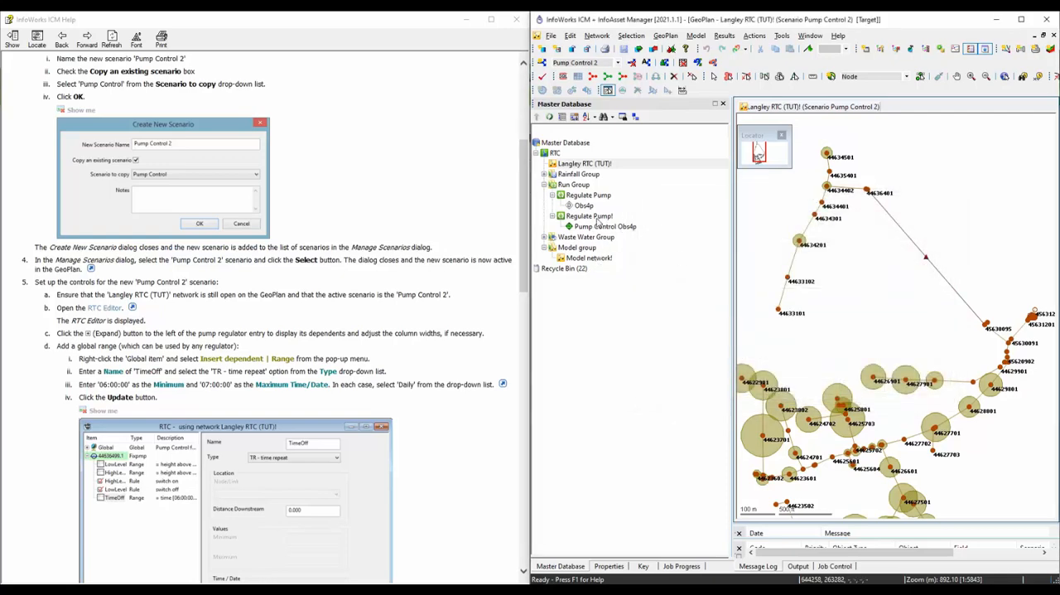
# Open the Regulate Pump! run, update its network to the latest version, and select scenario Pump Control 2 instead of Pump Control.
pyautogui.click(595, 217)
pyautogui.doubleClick(596, 216)
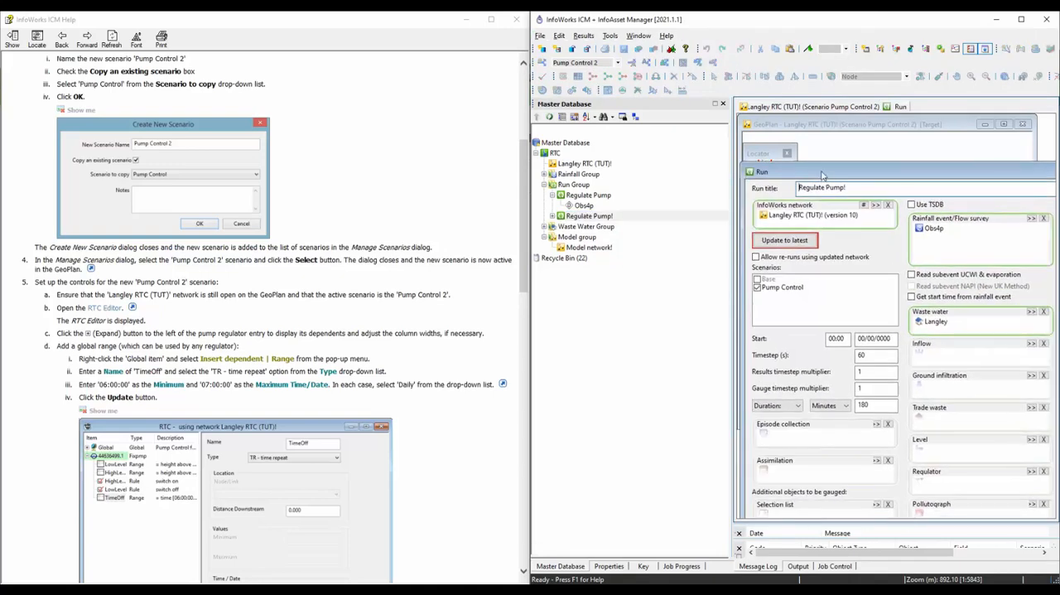
pyautogui.click(799, 241)
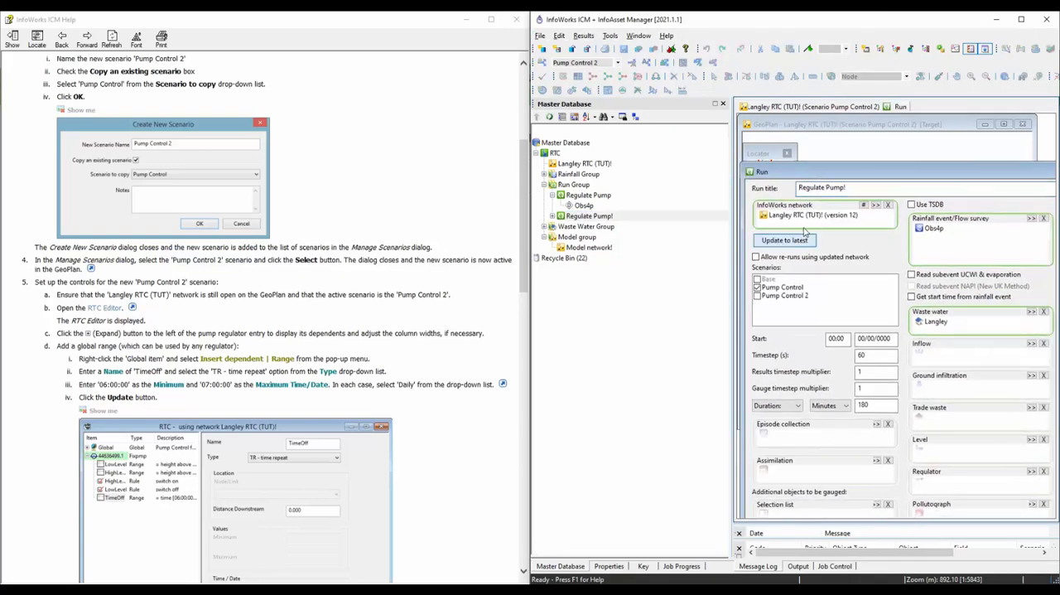
pyautogui.click(759, 290)
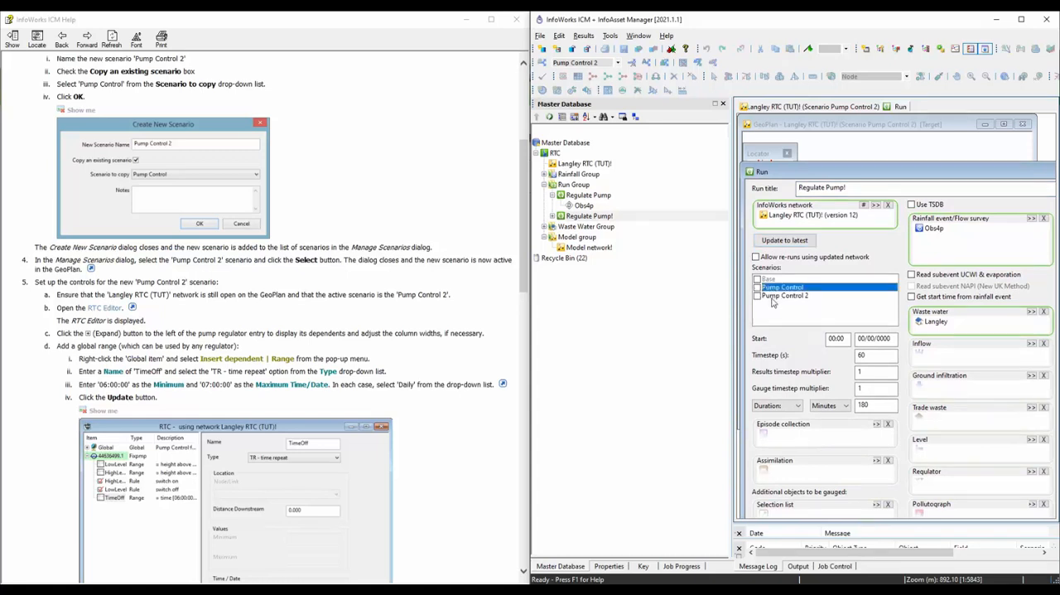
pyautogui.click(759, 296)
# Title the run Regulate Pump (Breakdown) and run its simulation.
pyautogui.click(863, 188)
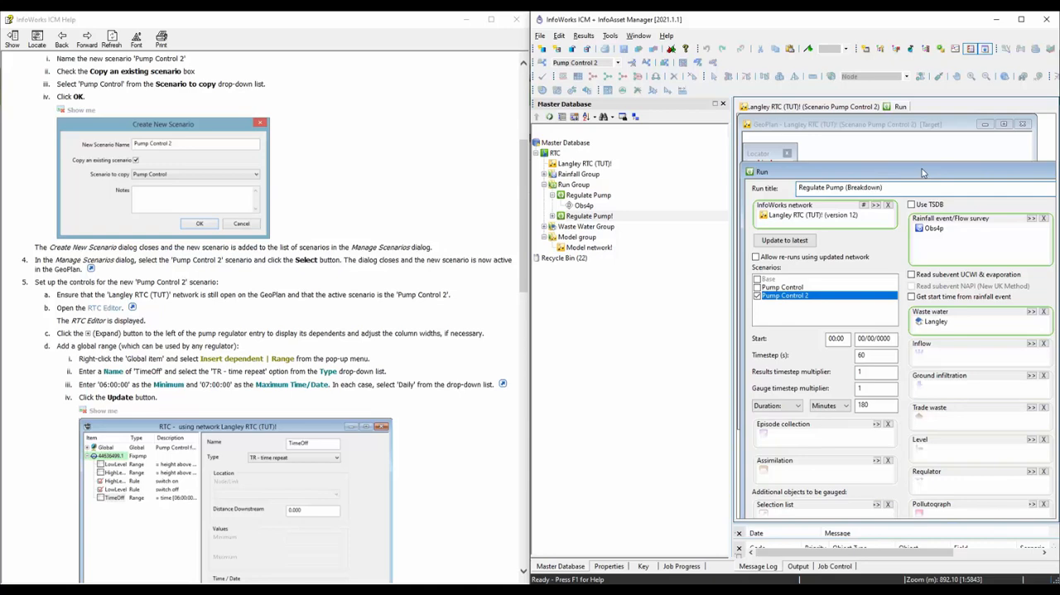
pyautogui.moveTo(922, 168); pyautogui.dragTo(782, 189)
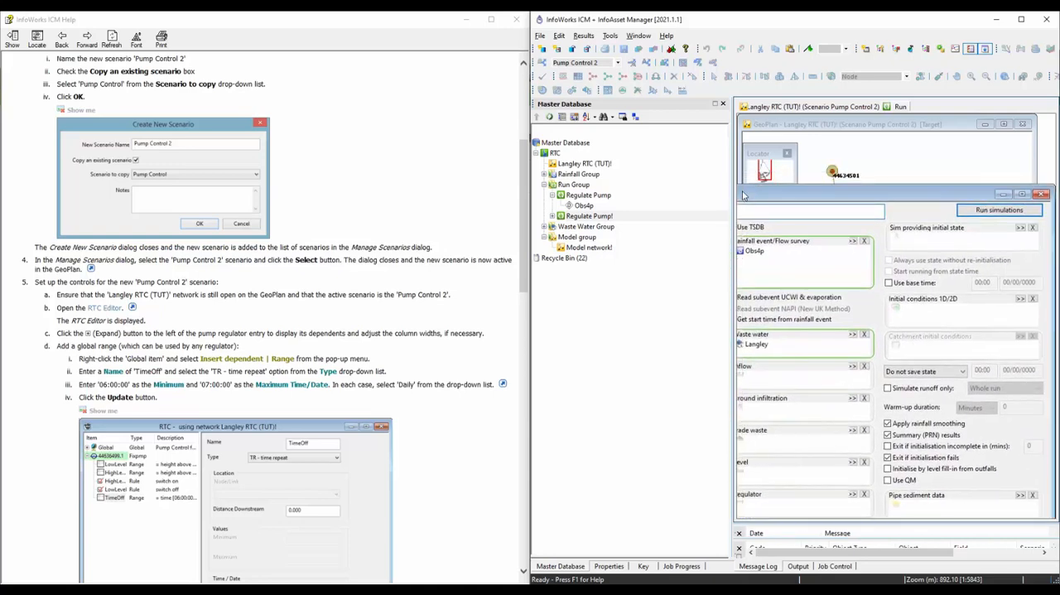
pyautogui.click(986, 214)
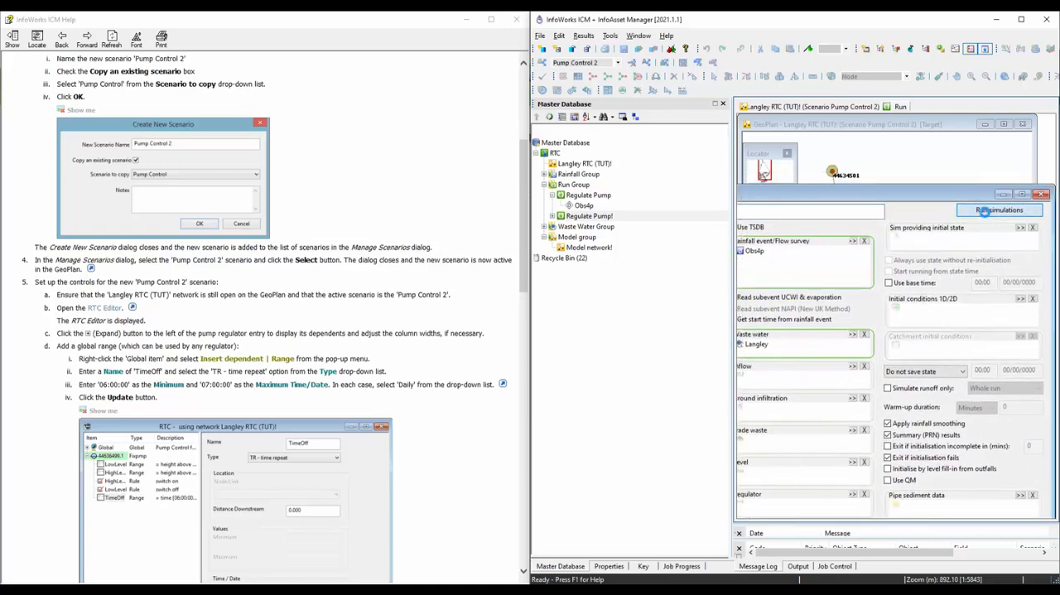
pyautogui.click(821, 411)
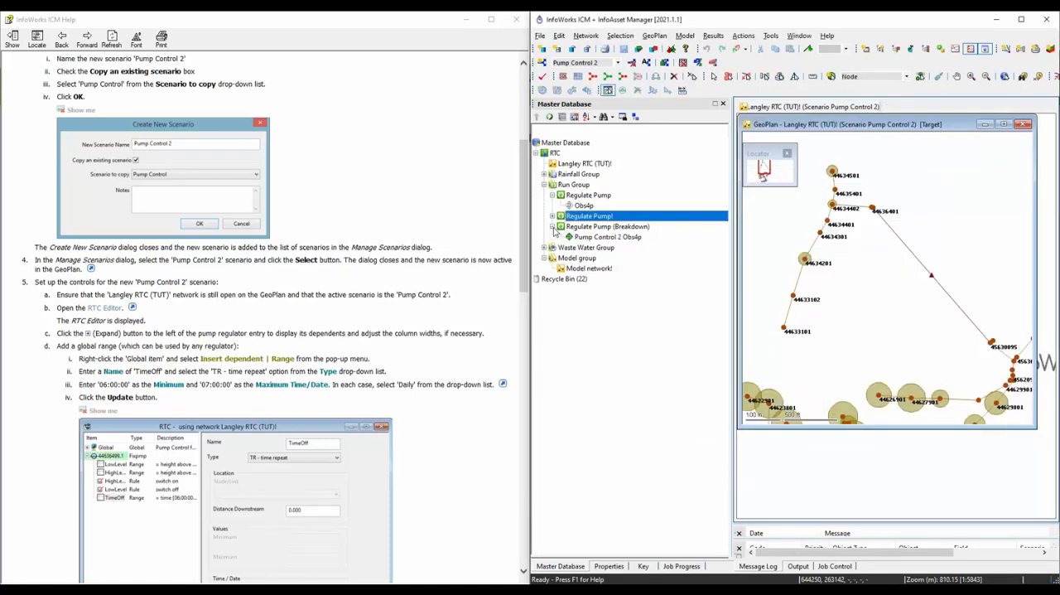
# Open the Pump Control 2 Obs4p results in a maximized GeoPlan and load Pump Control Obs4p as alternate results for comparison.
pyautogui.doubleClick(605, 238)
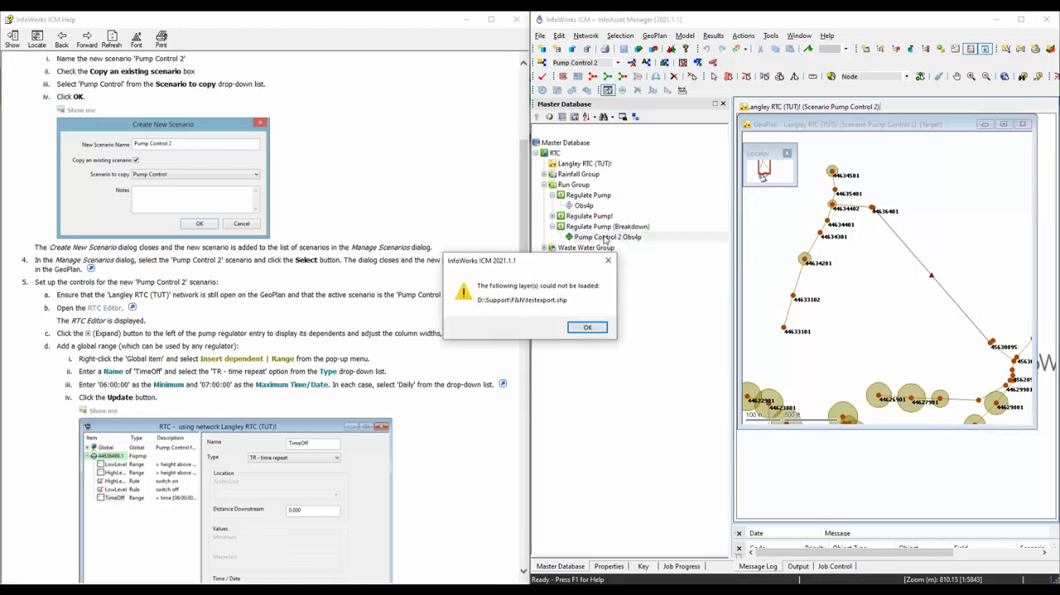
pyautogui.click(587, 328)
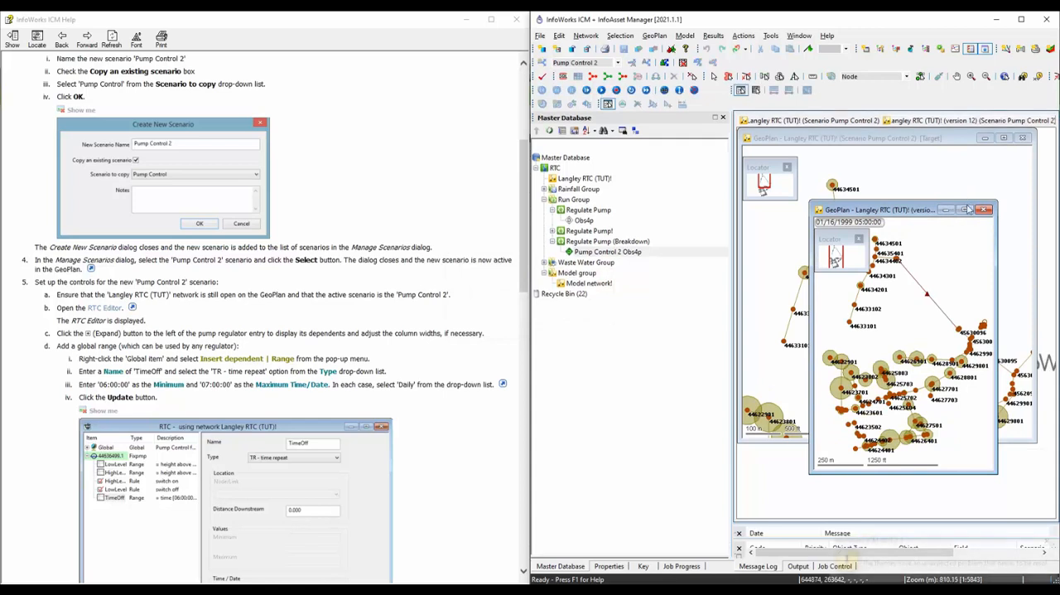
pyautogui.click(968, 210)
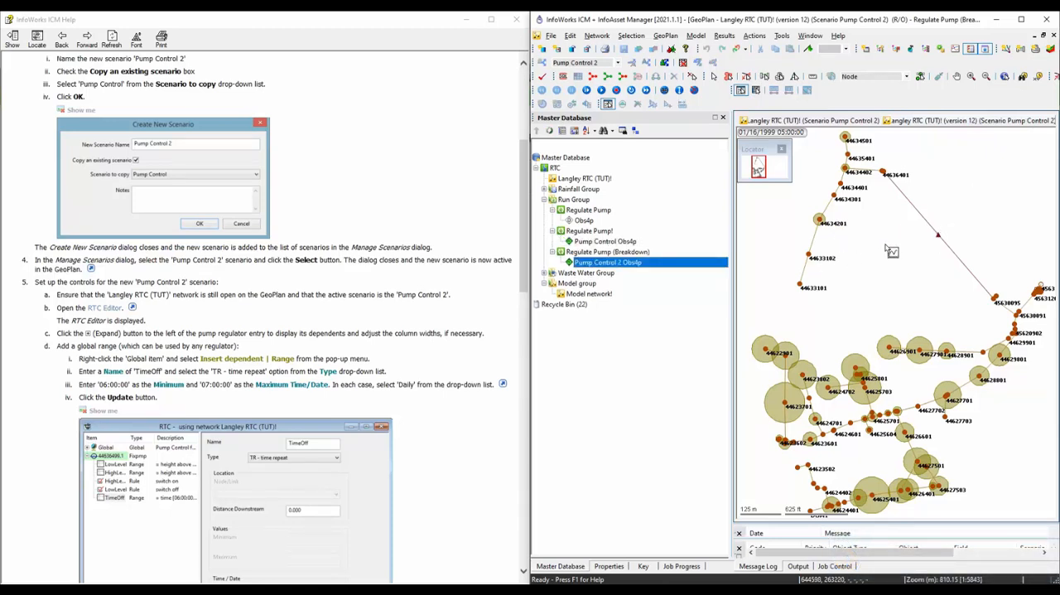
pyautogui.rightClick(603, 245)
pyautogui.click(628, 264)
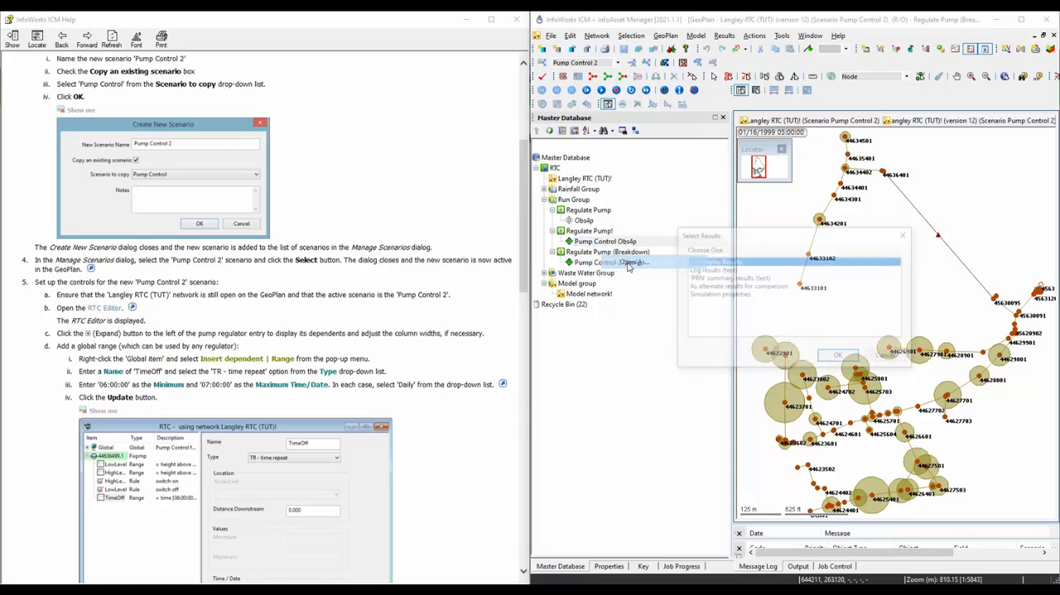
pyautogui.click(839, 356)
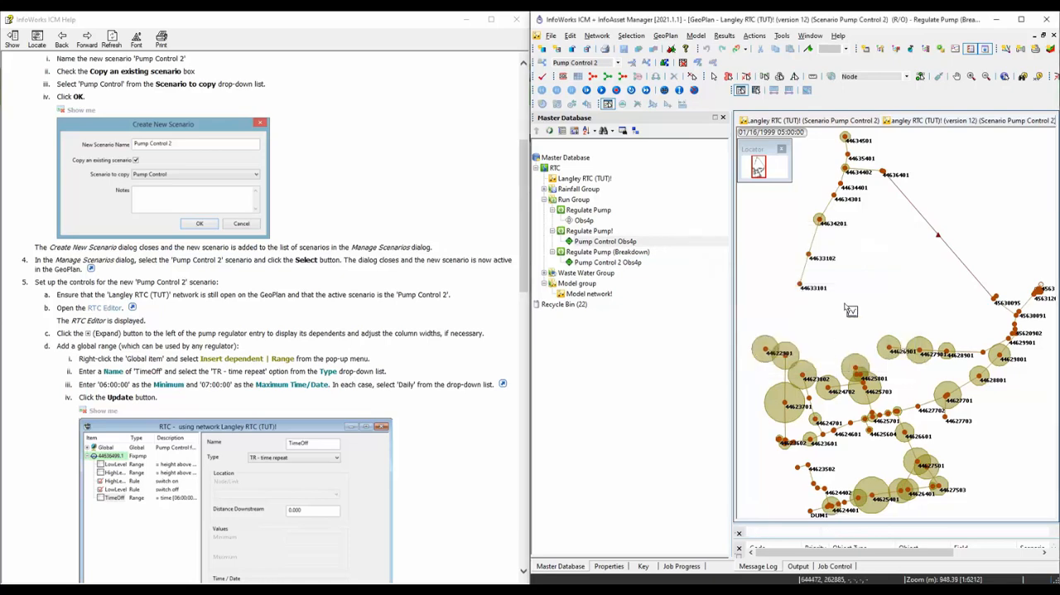
# Graph the pump state of pump 44636499.1 with the alternate results included for comparison.
pyautogui.click(939, 237)
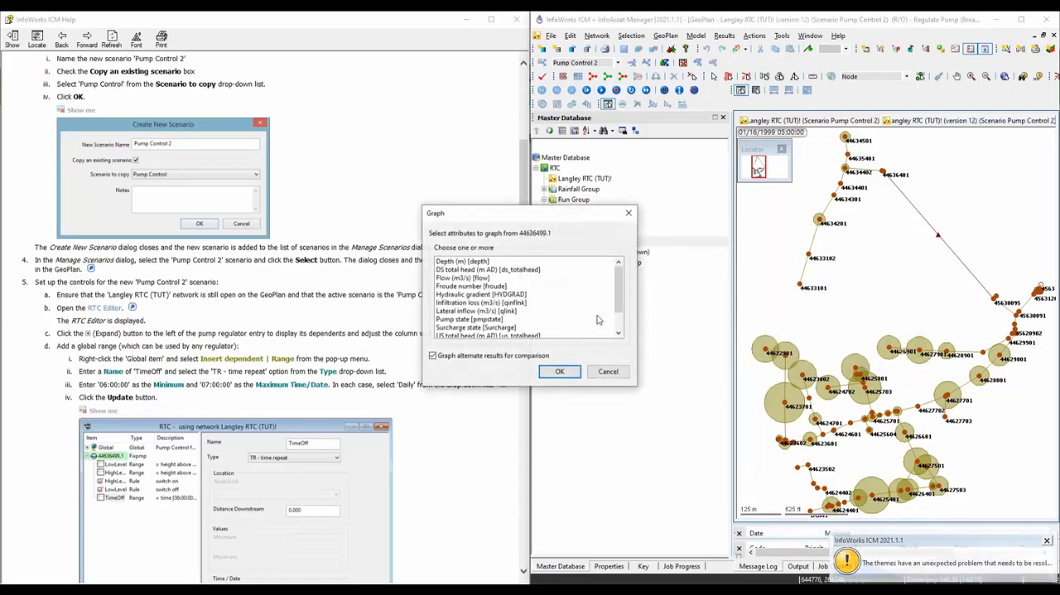
pyautogui.click(479, 319)
pyautogui.click(552, 371)
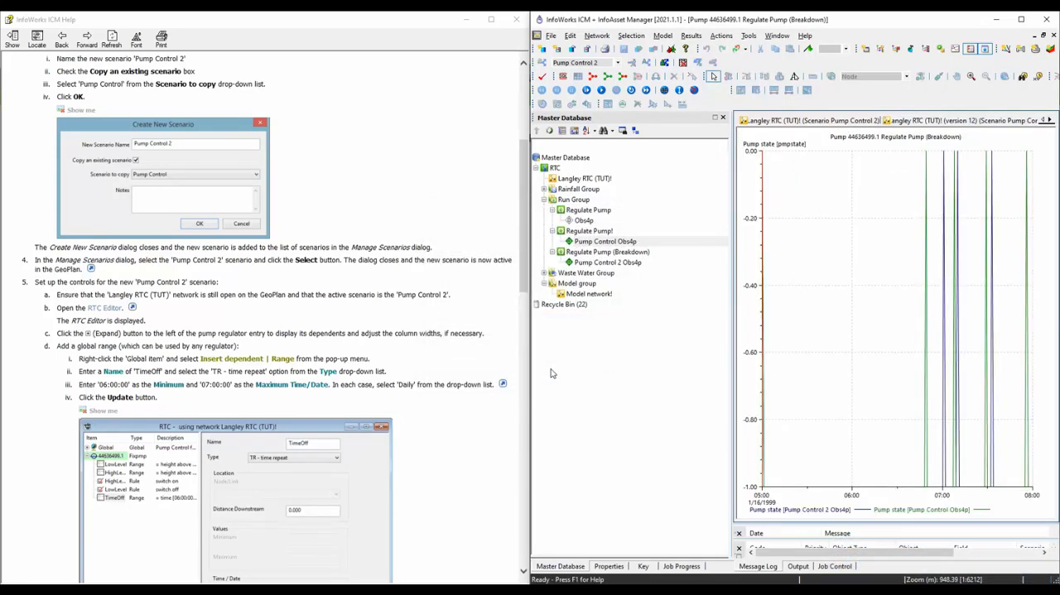
# Enlarge the pump state graph and compare the switching times of the Pump Control and Pump Control 2 curves.
pyautogui.doubleClick(871, 28)
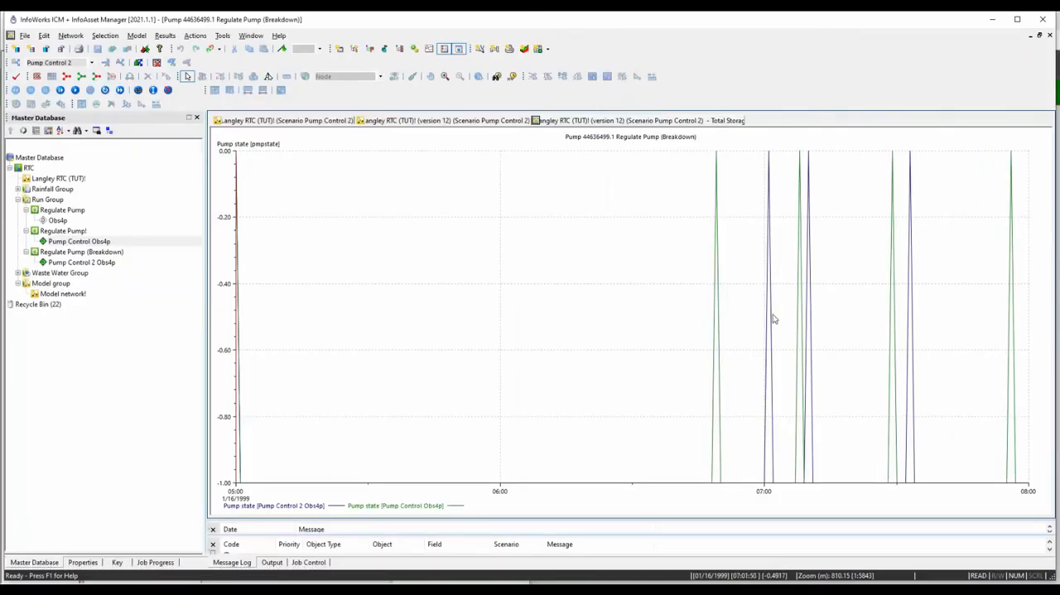
pyautogui.moveTo(775, 323)
pyautogui.moveTo(720, 330)
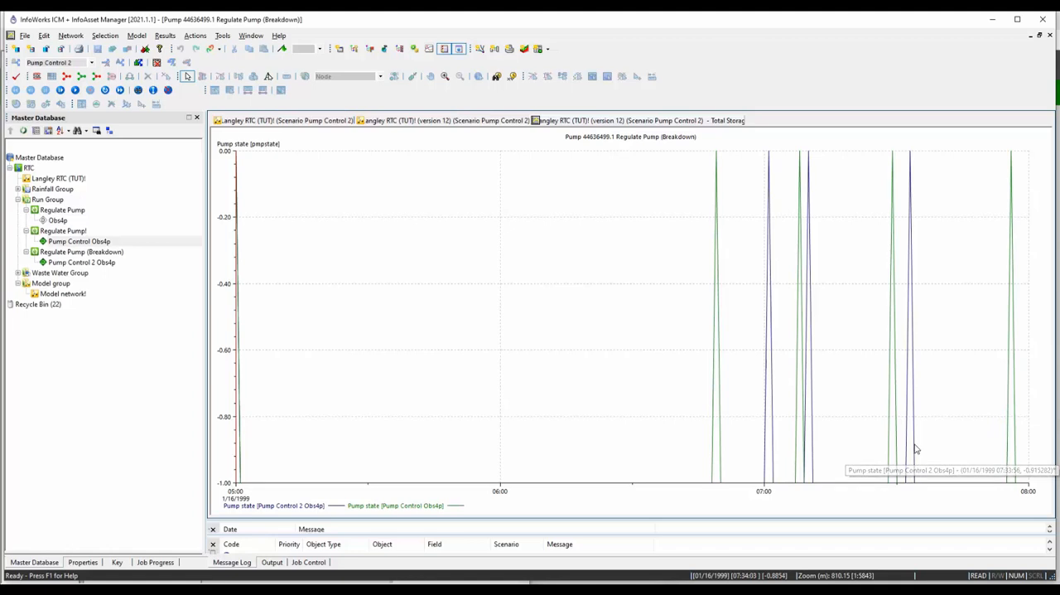
pyautogui.moveTo(915, 461)
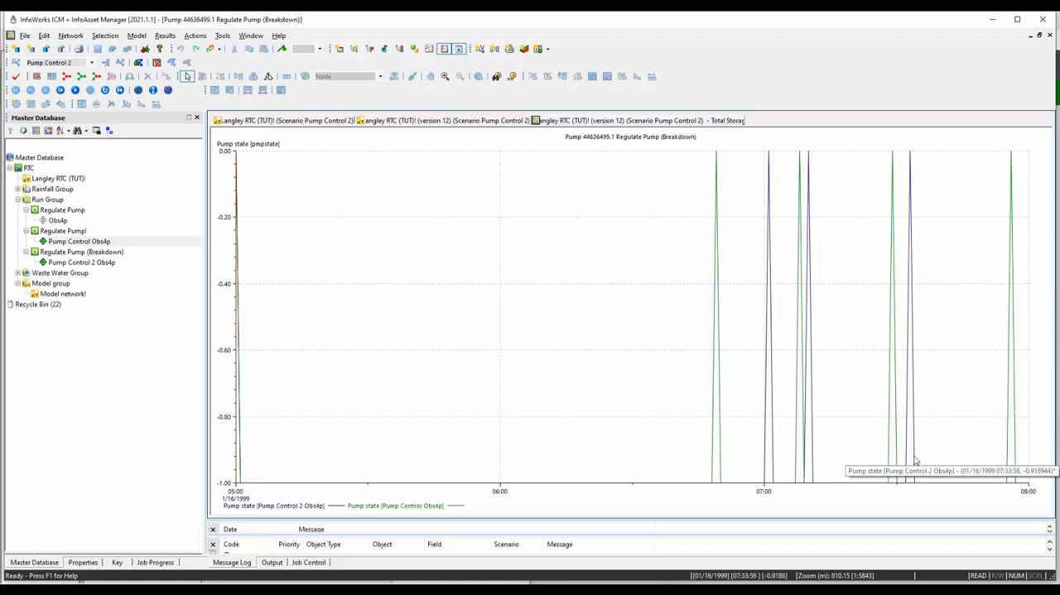